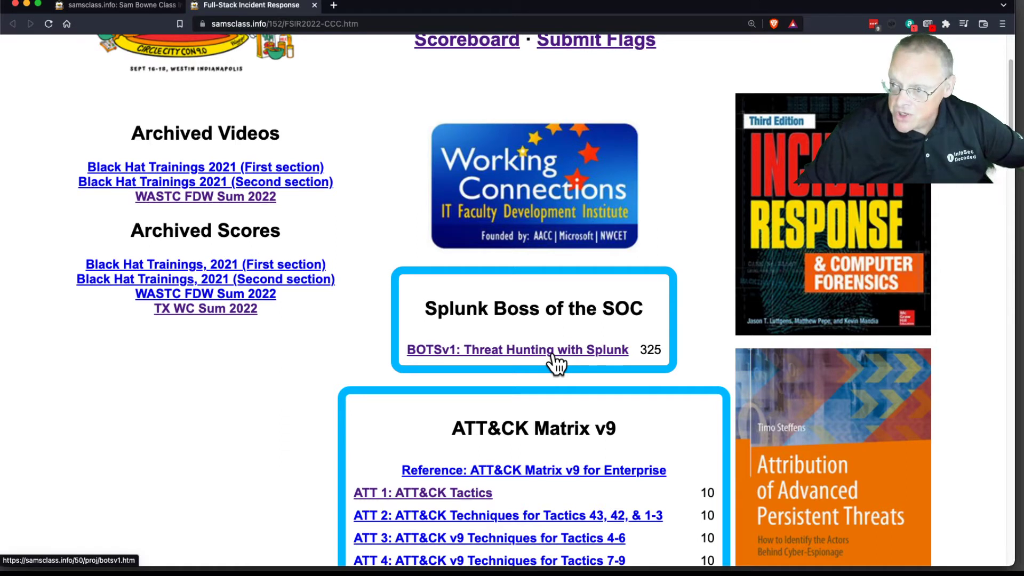
Step: Open the BOTSv1: Threat Hunting with Splunk project and sign in to splunk.samsclass.info with the saved credentials
left_click(527, 352)
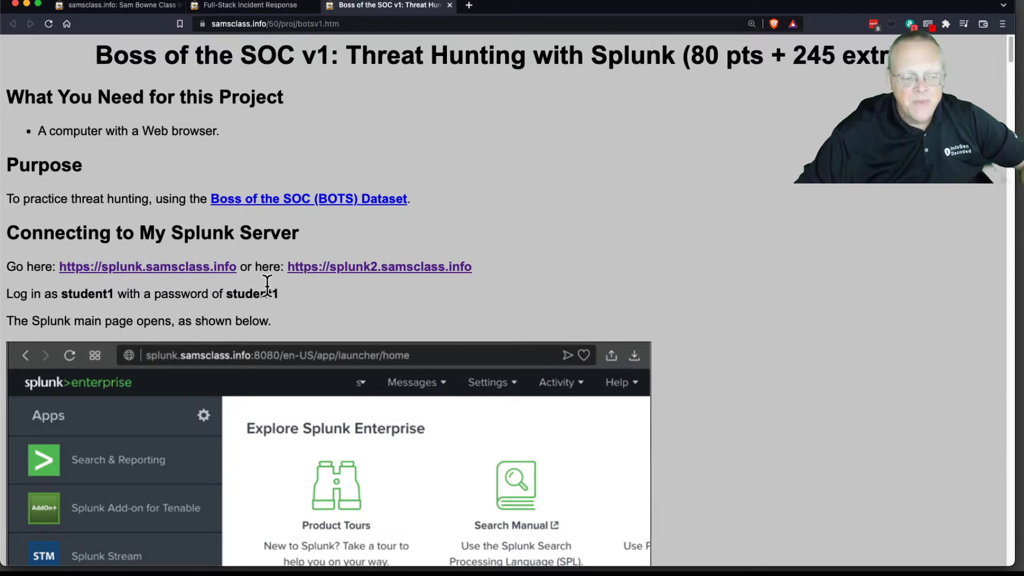
left_click(213, 270)
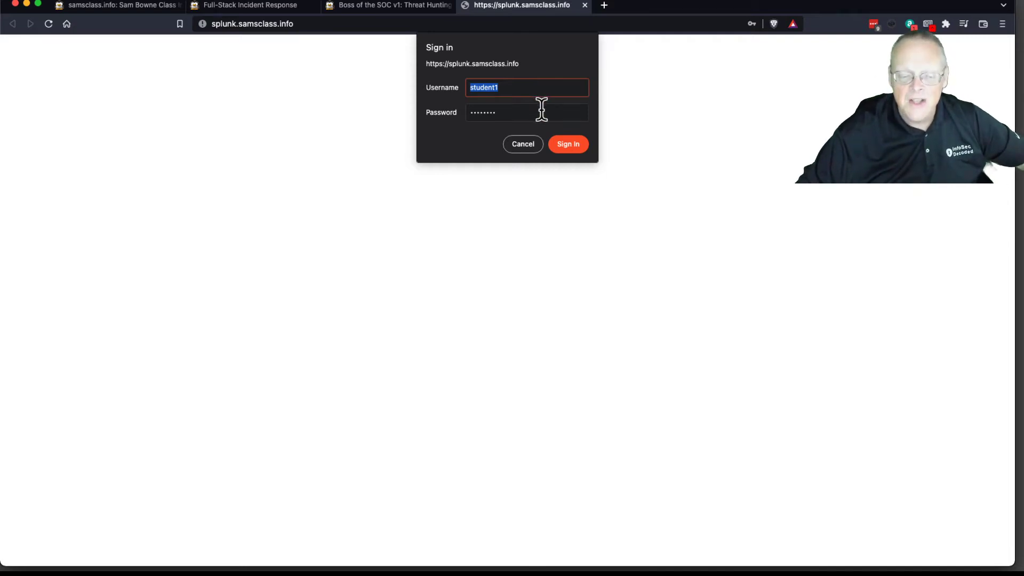
left_click(577, 145)
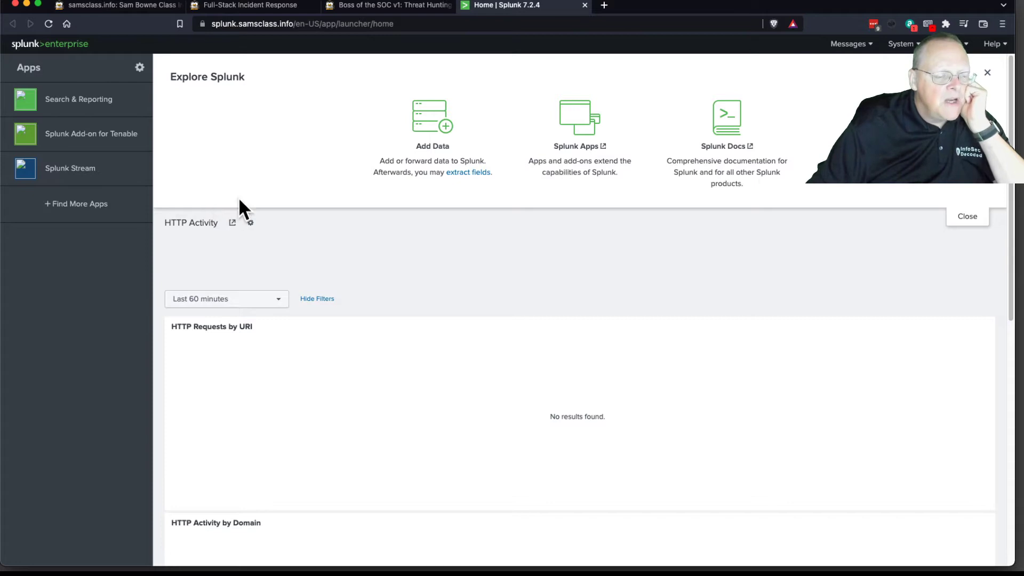
Step: Open the Search & Reporting app and enlarge the page for readability
left_click(78, 100)
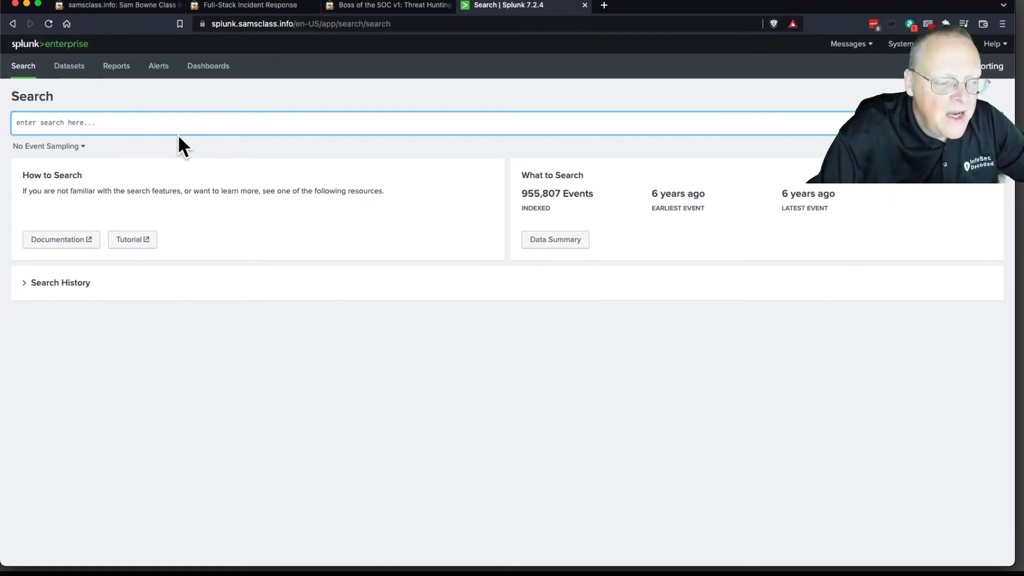
key("super+equal")
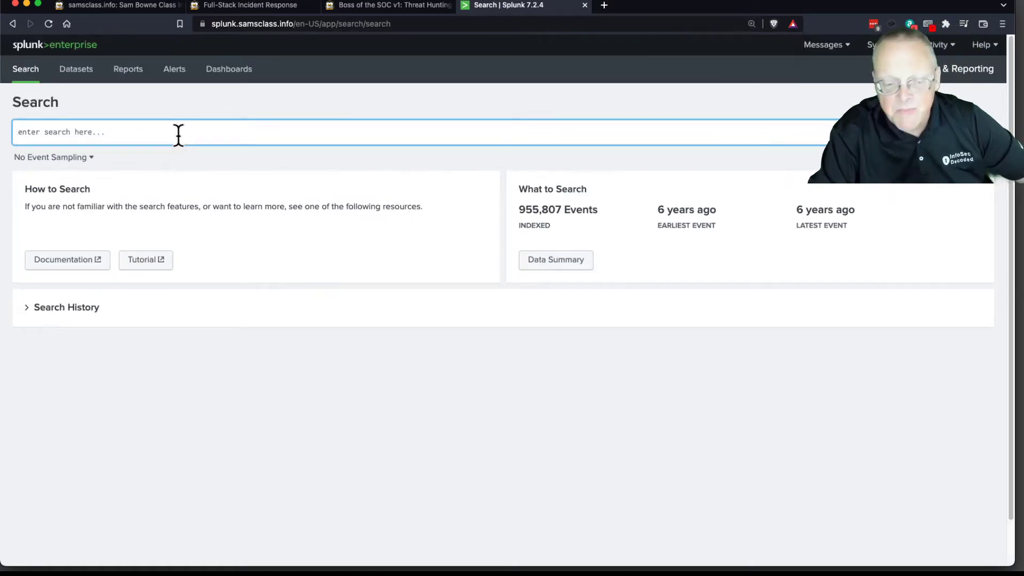
key("super+equal")
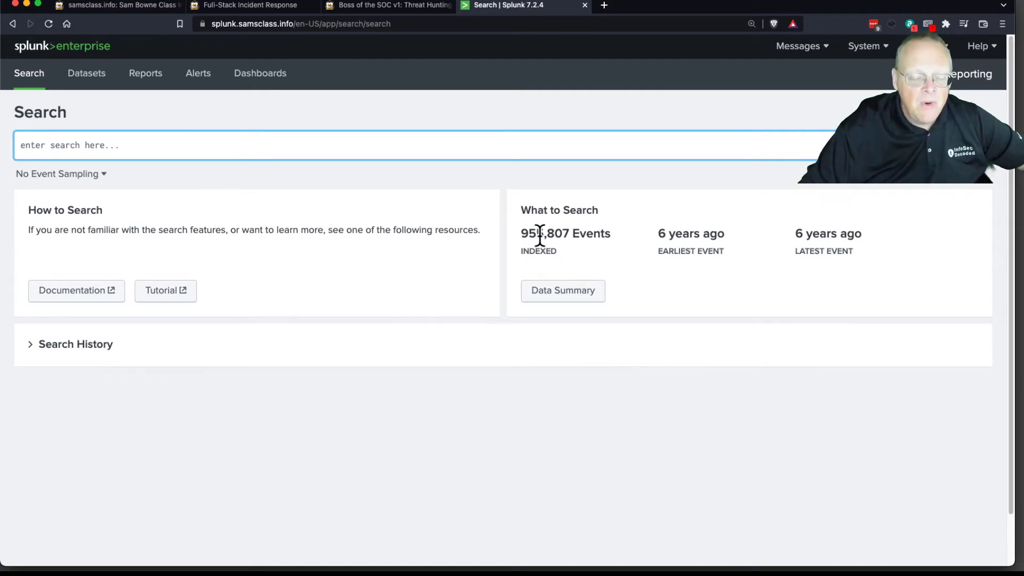
Step: Review the full list of sourcetypes in the data summary and close it
left_click(563, 292)
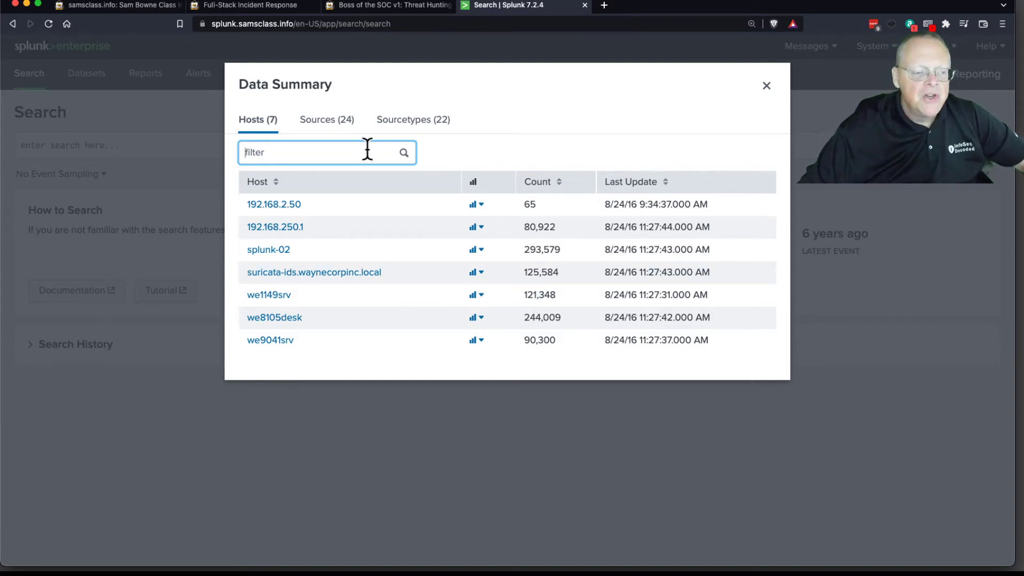
left_click(407, 128)
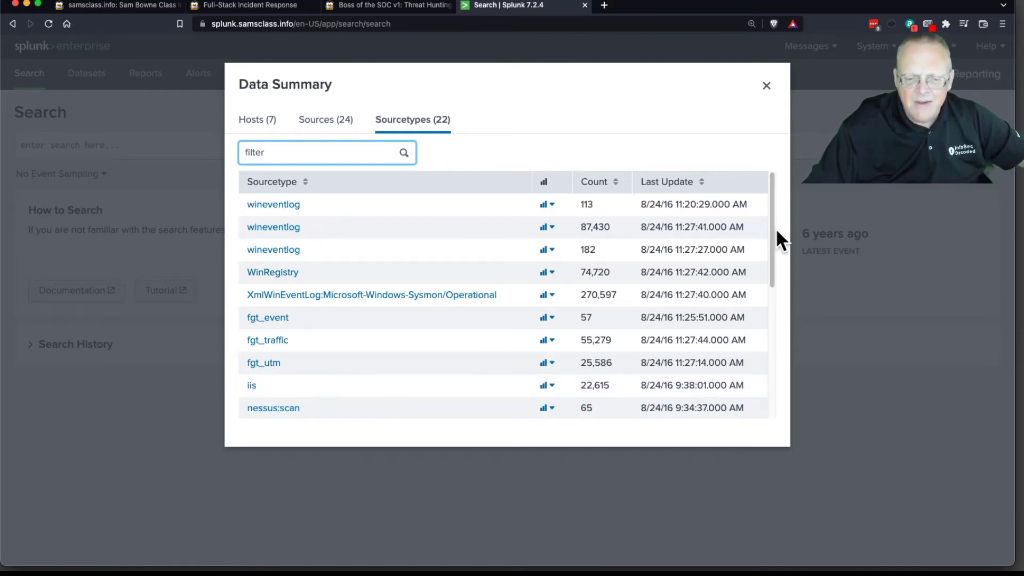
left_click_drag(770, 245, 769, 342)
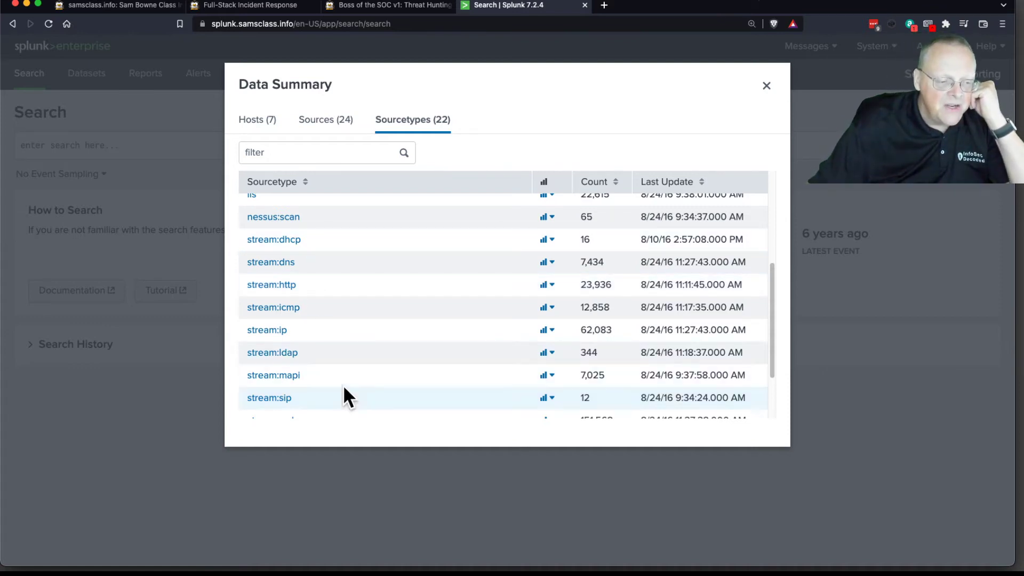
left_click_drag(772, 304, 776, 352)
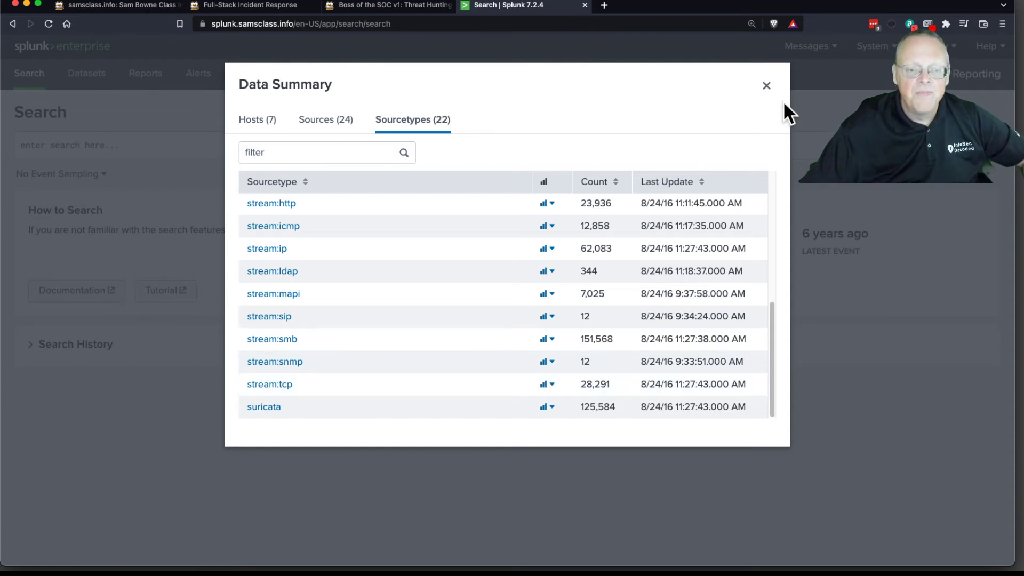
left_click(766, 85)
Step: Run a search for all events using the wildcard *
left_click(185, 150)
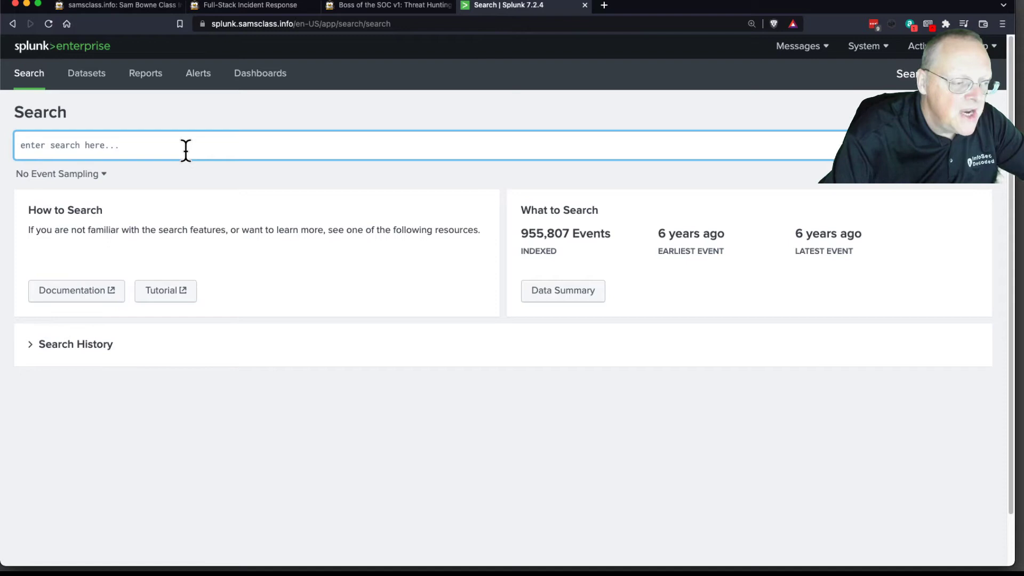
type("*")
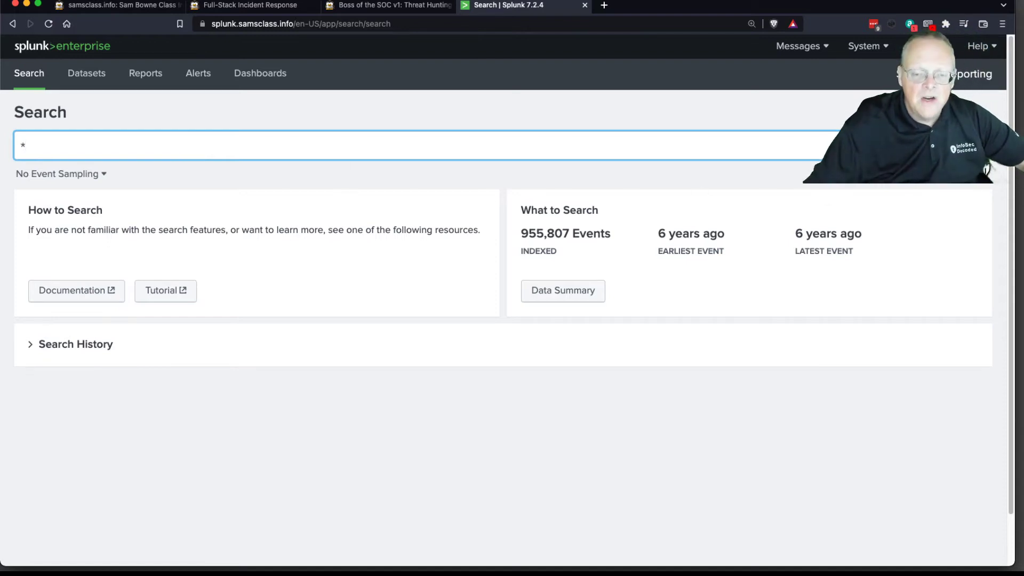
key("Return")
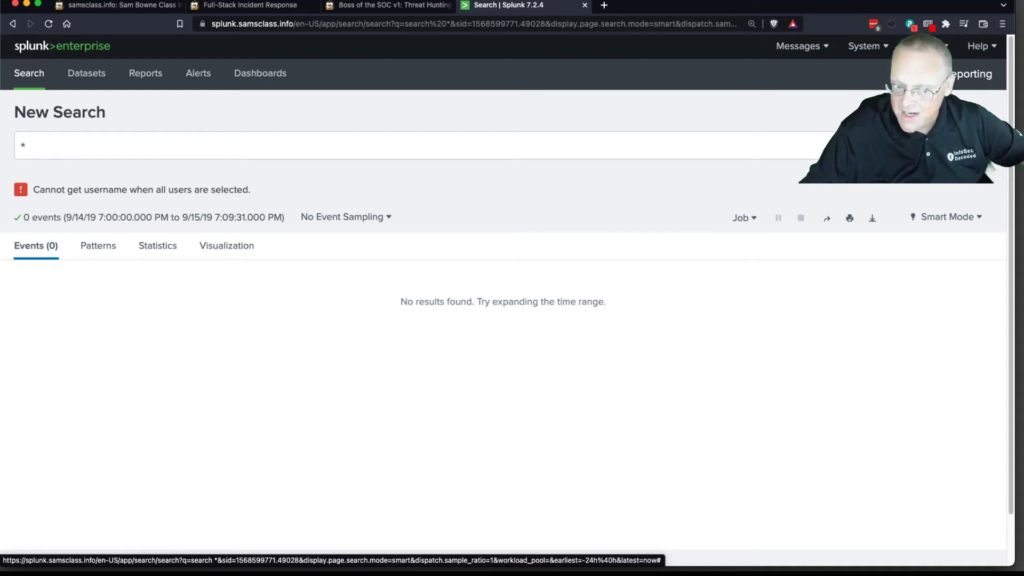
Step: Set the search's event sampling to 1 : 1,000 and its time range to All time
left_click(383, 218)
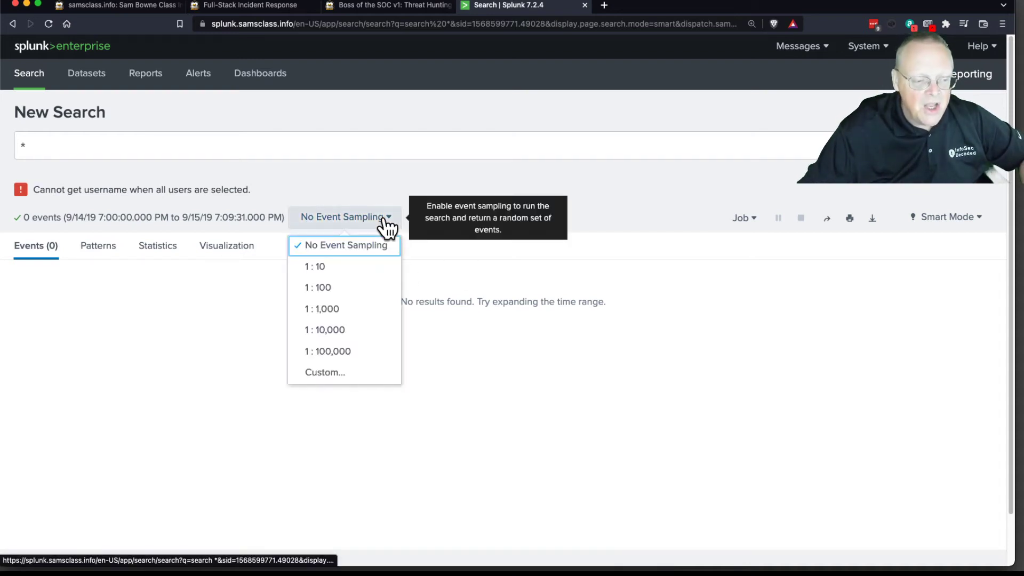
left_click(350, 312)
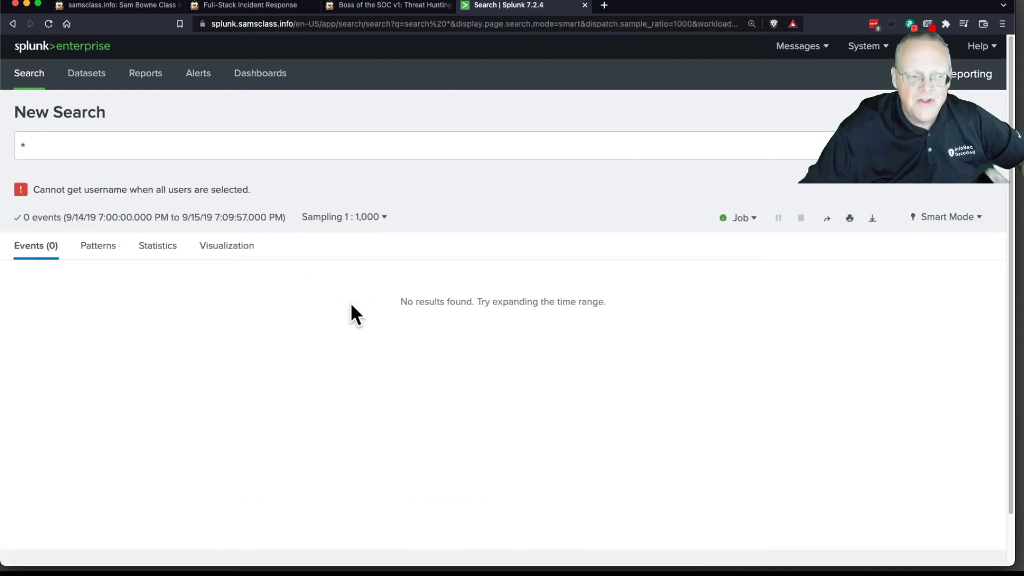
left_click(927, 145)
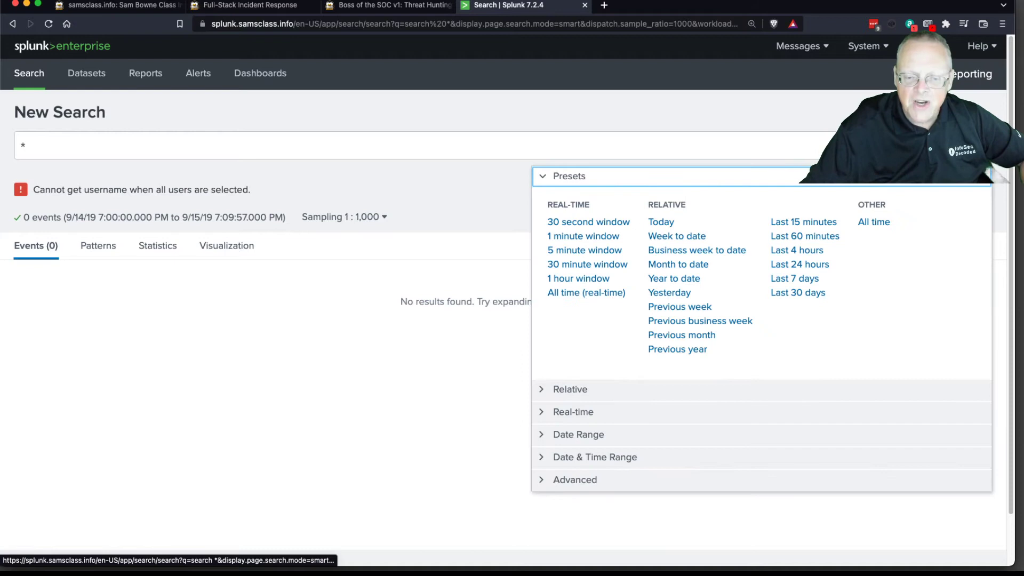
left_click(881, 226)
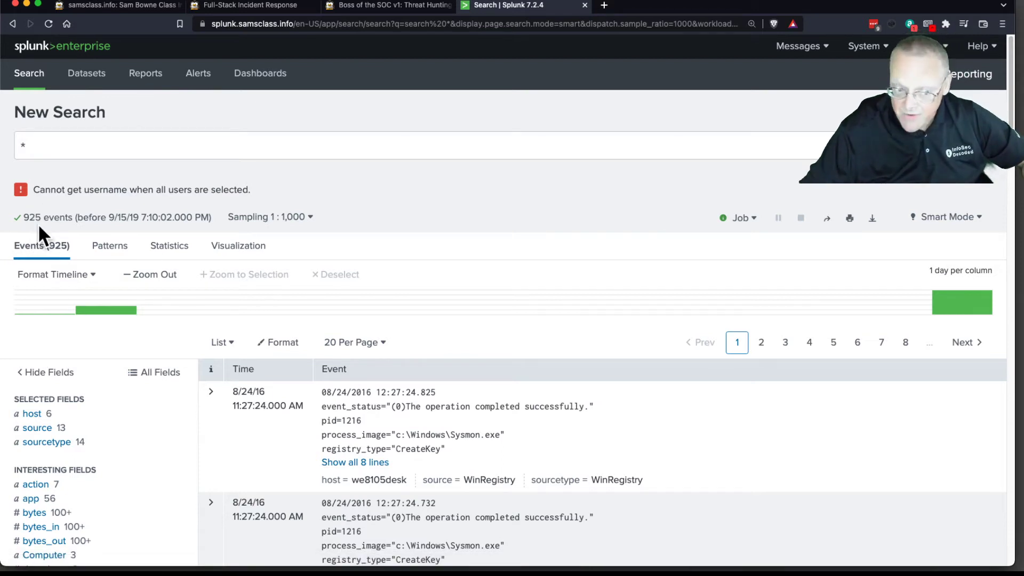
Step: Examine the sampled events, comparing the WinRegistry, suricata and Sysmon entries
scroll(544, 450, "down", 3)
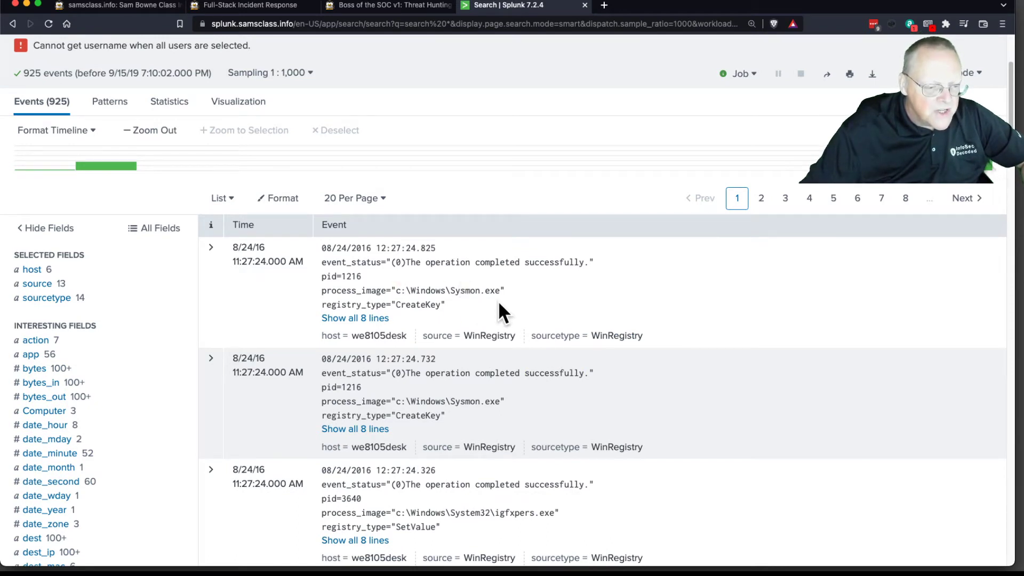
scroll(494, 247, "down", 1)
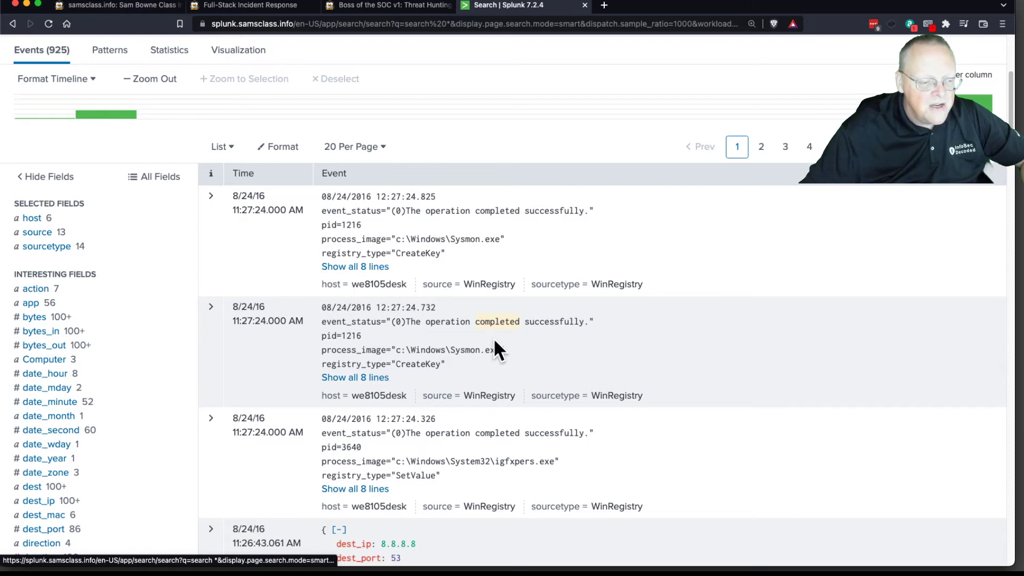
scroll(513, 366, "down", 3)
scroll(514, 366, "down", 3)
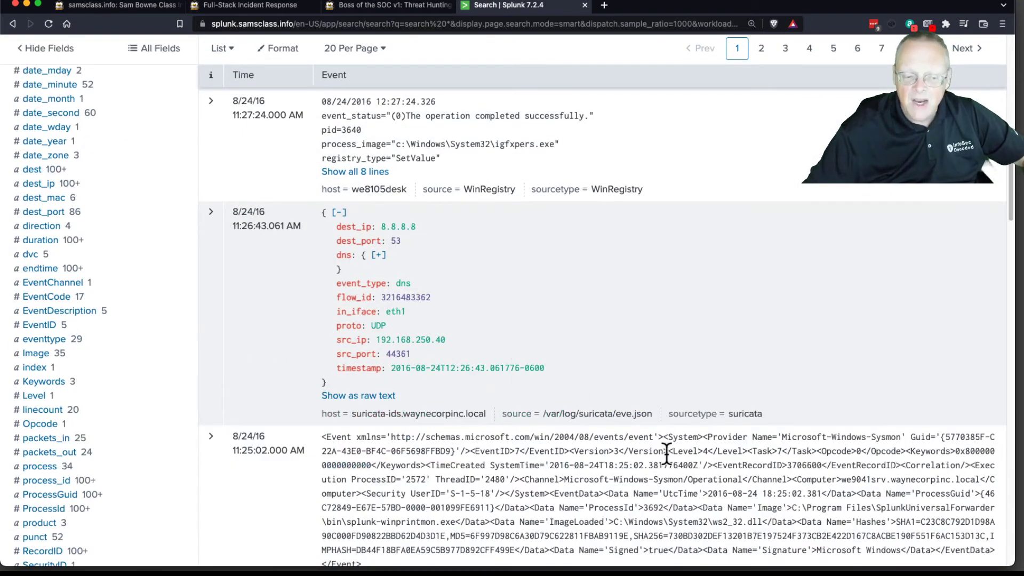
scroll(666, 454, "down", 5)
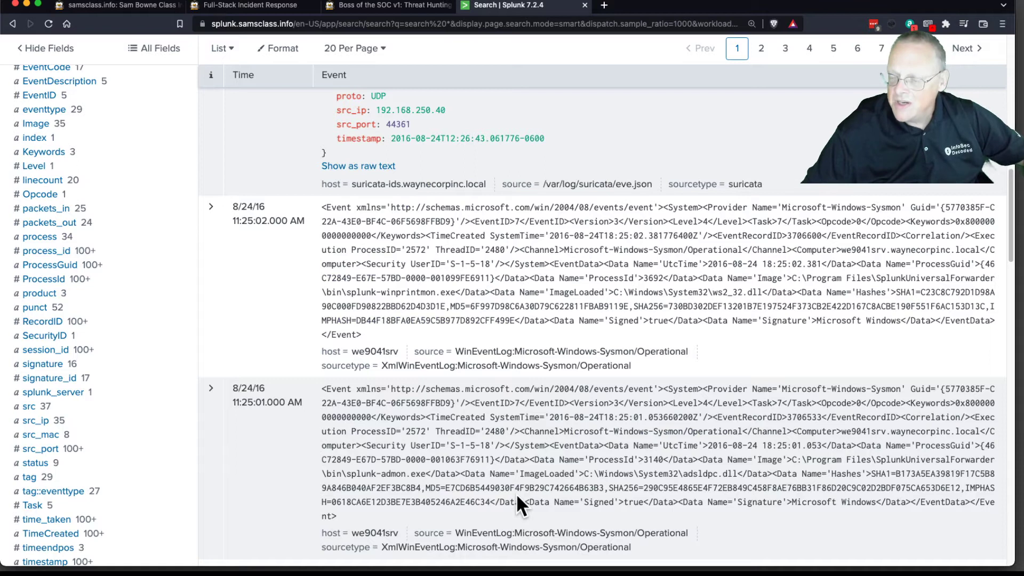
scroll(425, 303, "up", 6)
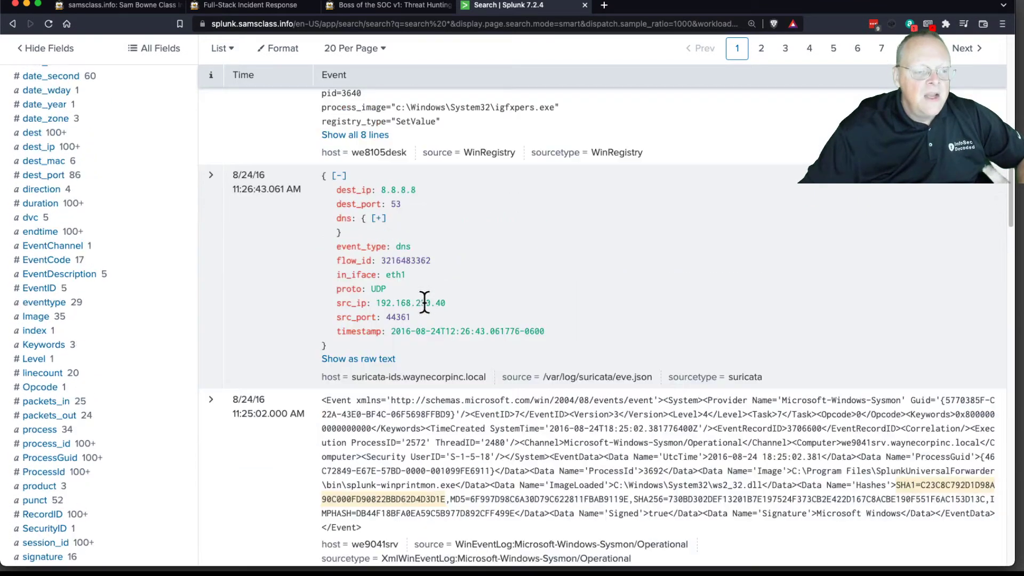
scroll(424, 303, "up", 5)
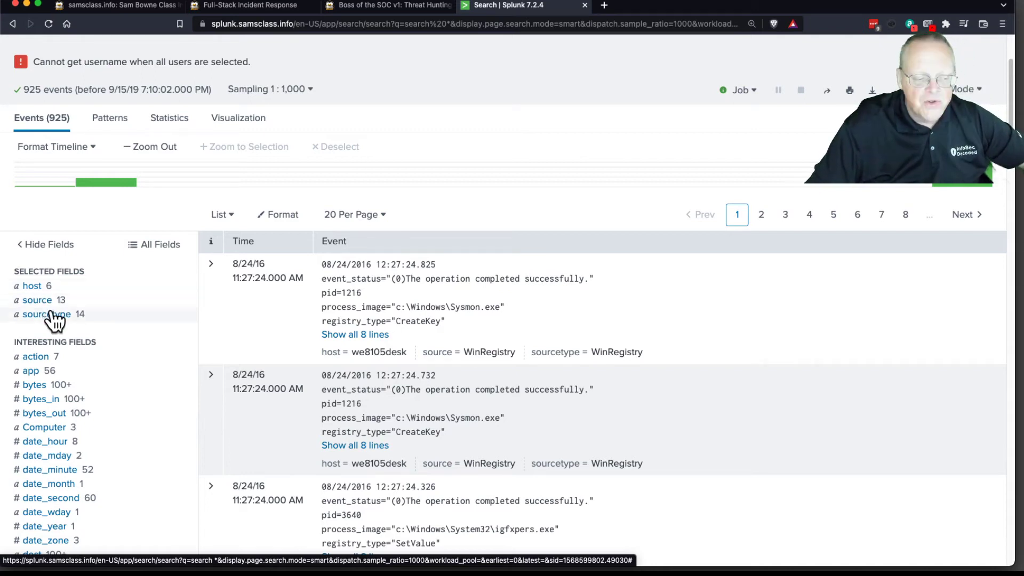
Step: Look through the interesting fields and inspect the top values of the dest_ip field
scroll(163, 346, "down", 3)
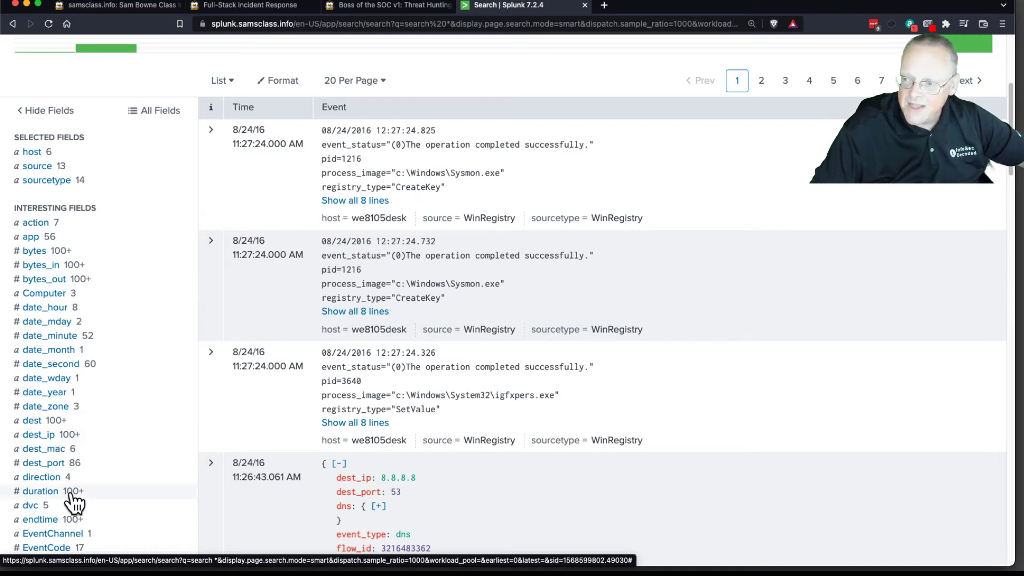
scroll(71, 468, "down", 3)
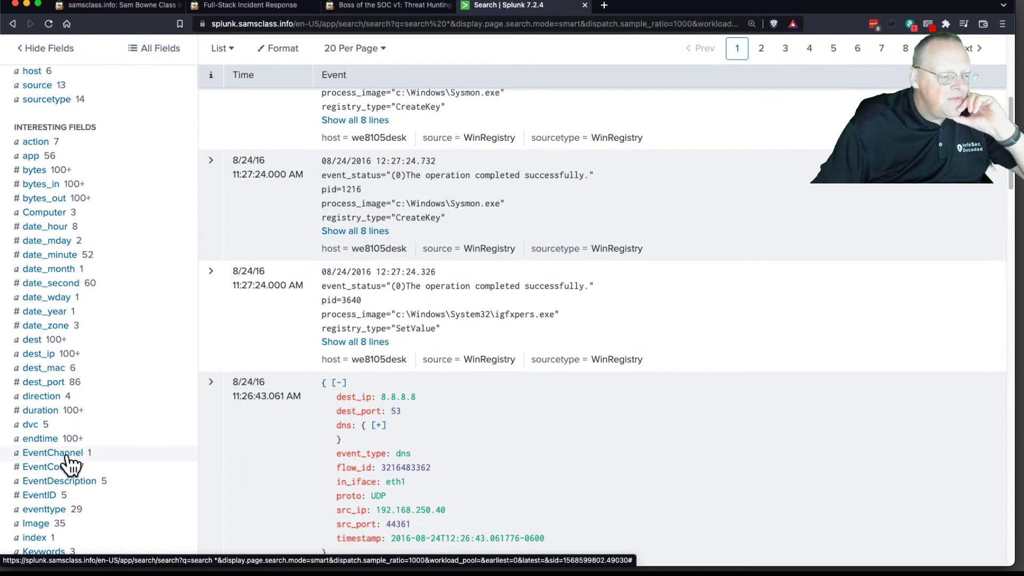
left_click(44, 355)
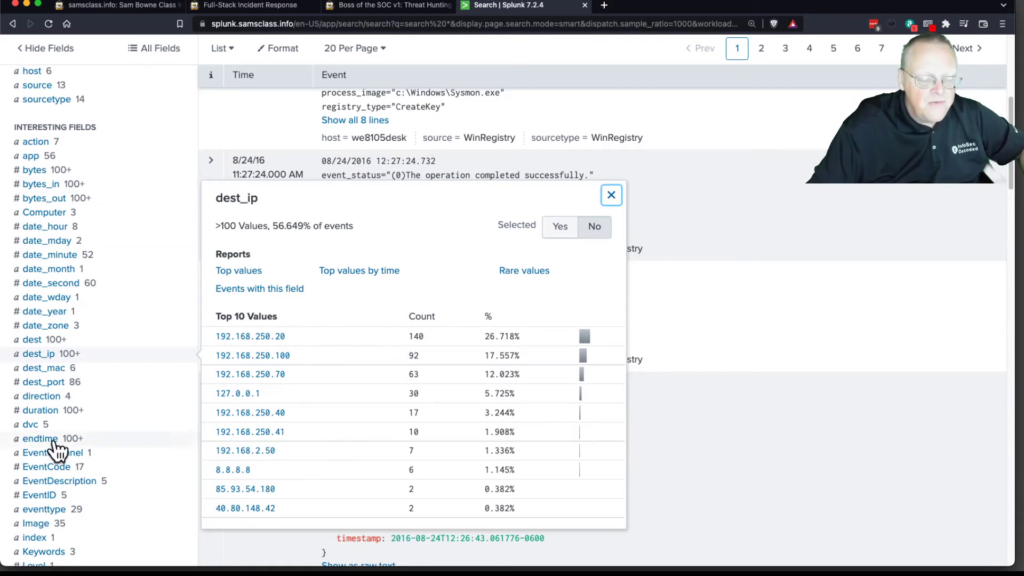
left_click(610, 196)
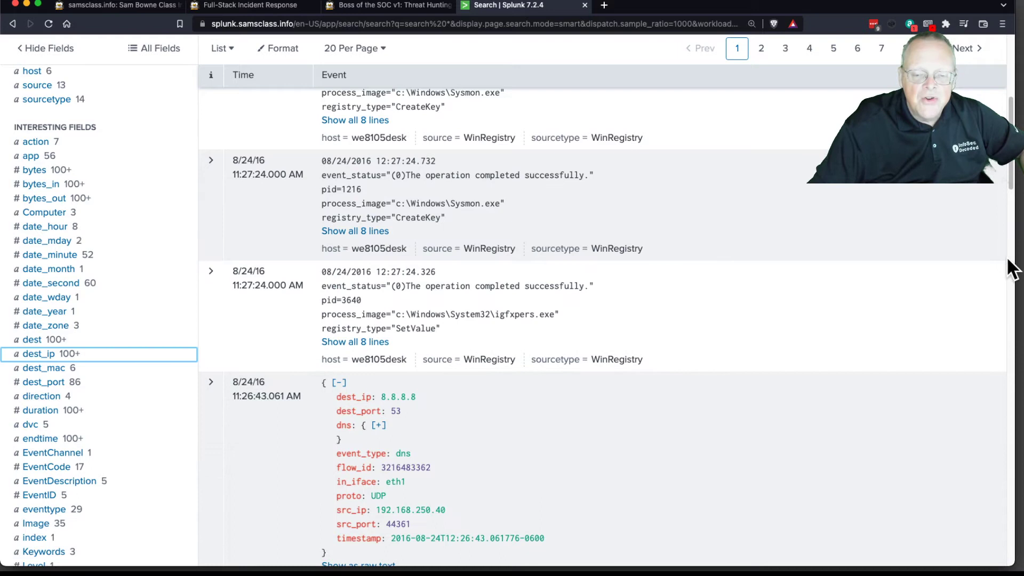
scroll(1010, 173, "up", 5)
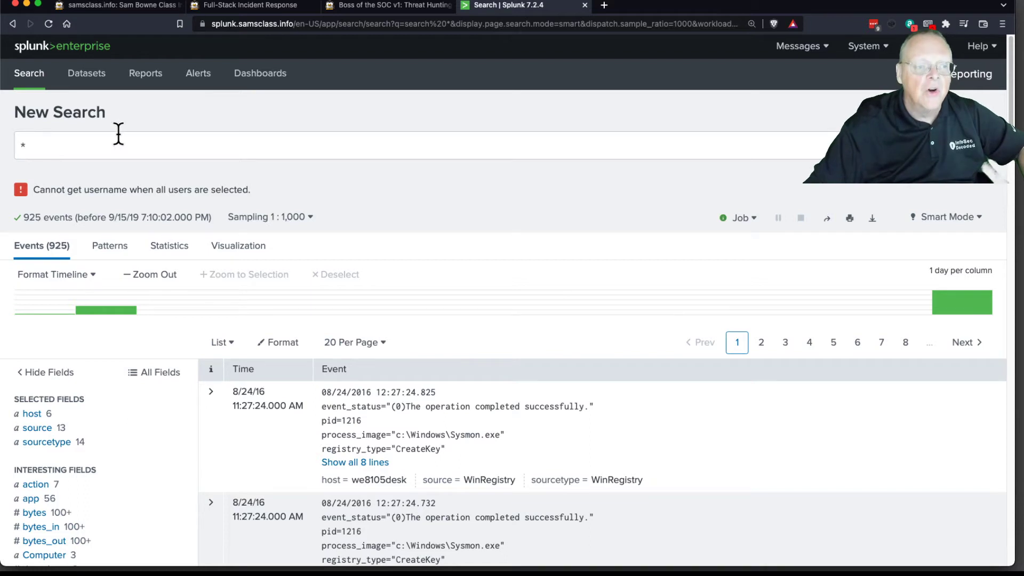
Step: Copy the query index="botsv1" from the Sampling the Data section of the project instructions
left_click(418, 5)
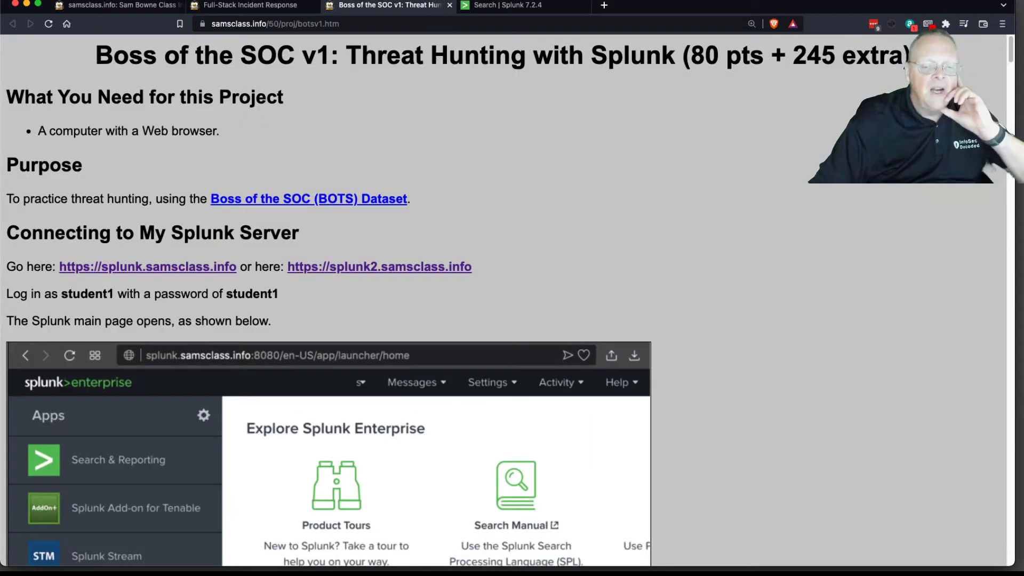
left_click_drag(1005, 68, 1012, 121)
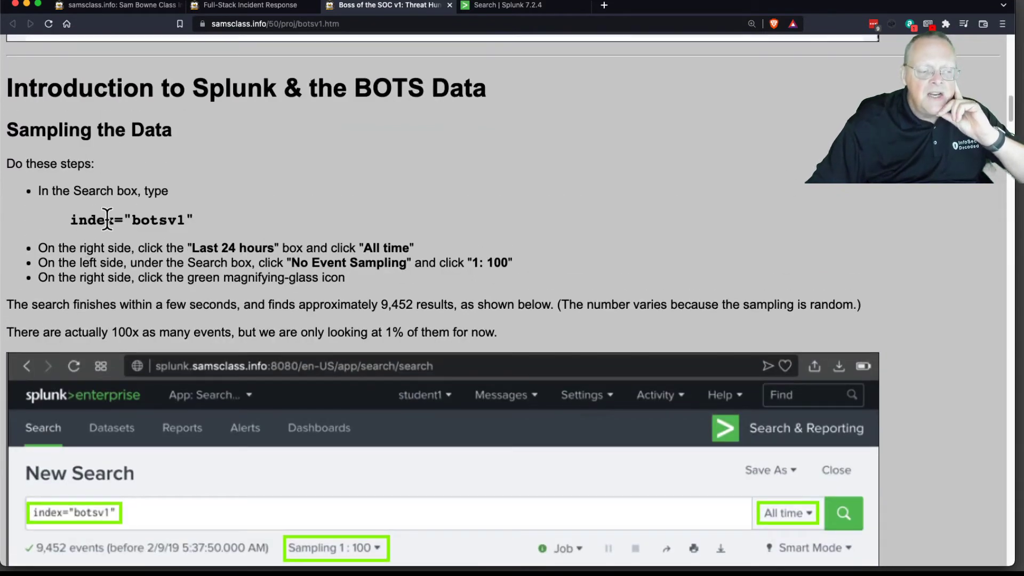
left_click_drag(69, 220, 191, 220)
key("super+c")
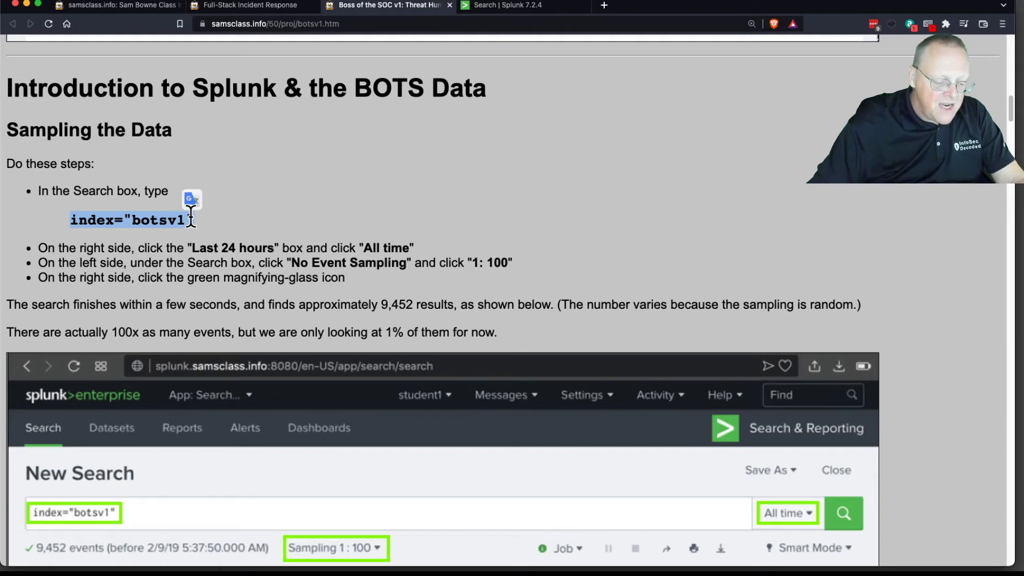
Step: Replace the Splunk search query with the copied term plus a wildcard, index="botsv1" *
left_click(535, 6)
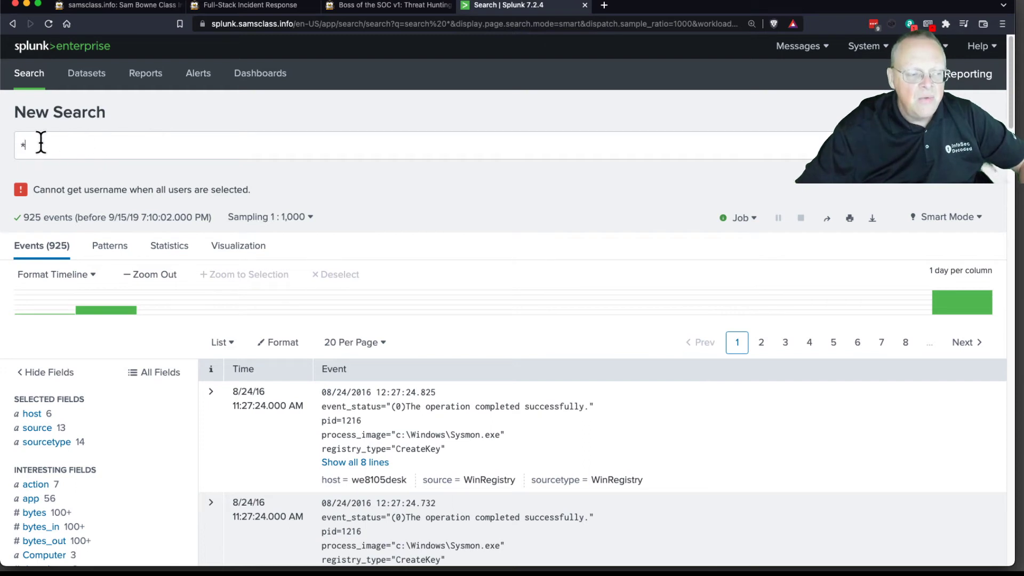
double_click(16, 141)
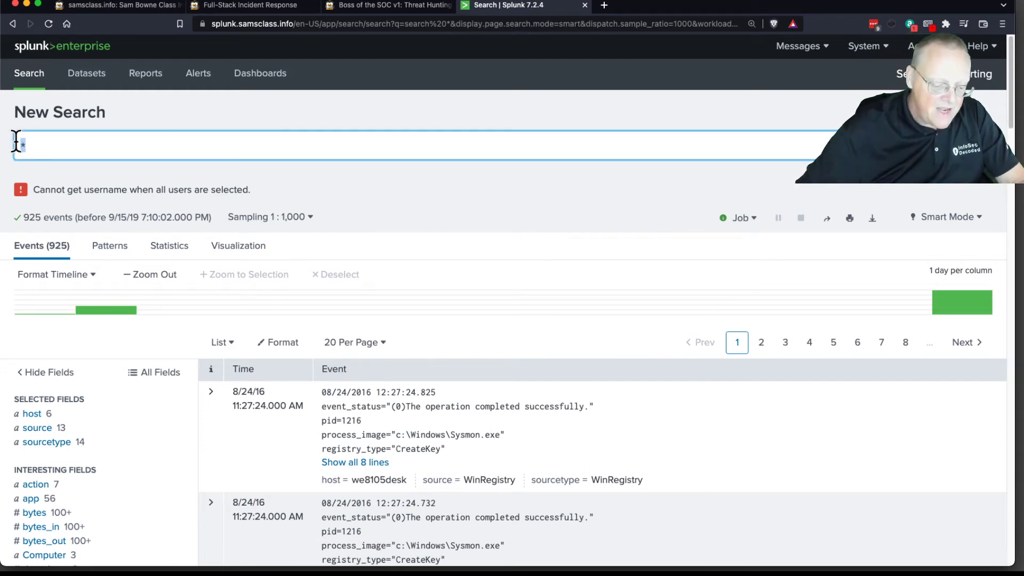
key("super+v")
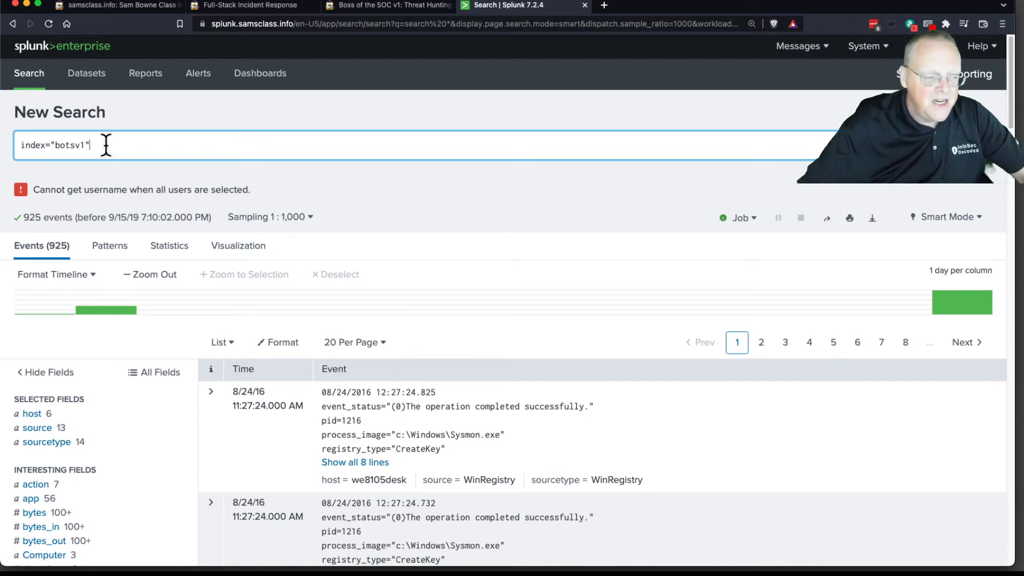
type("*")
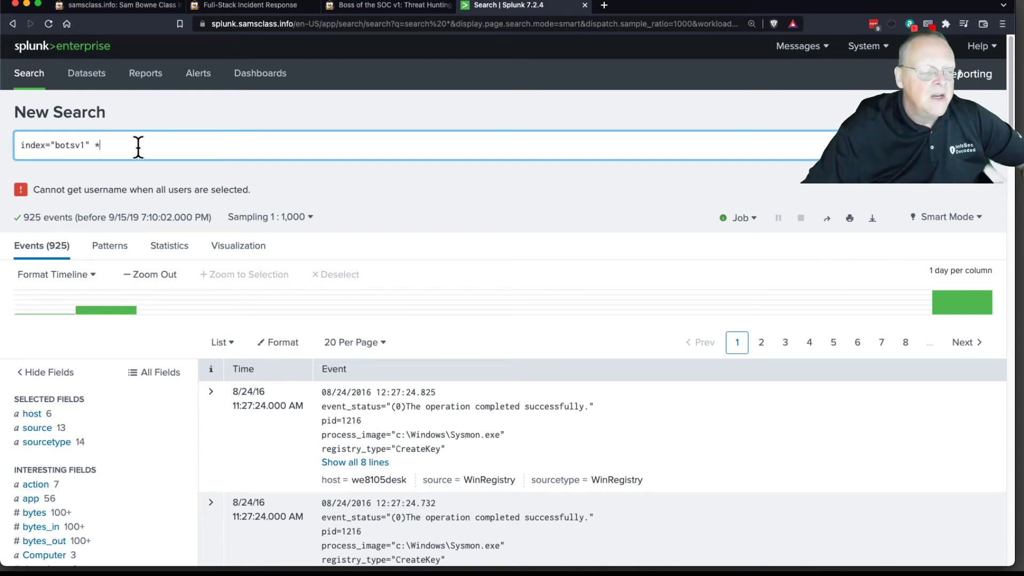
Step: Run the index="botsv1" * search and read the project's Viewing Sourcetypes and Viewing stream:http Events instructions
left_click(980, 145)
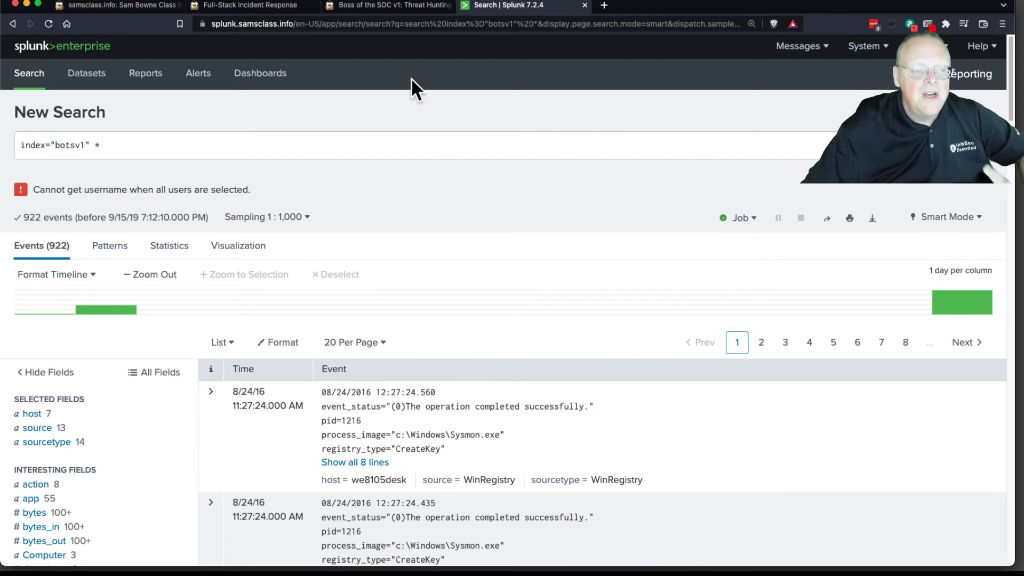
left_click(392, 6)
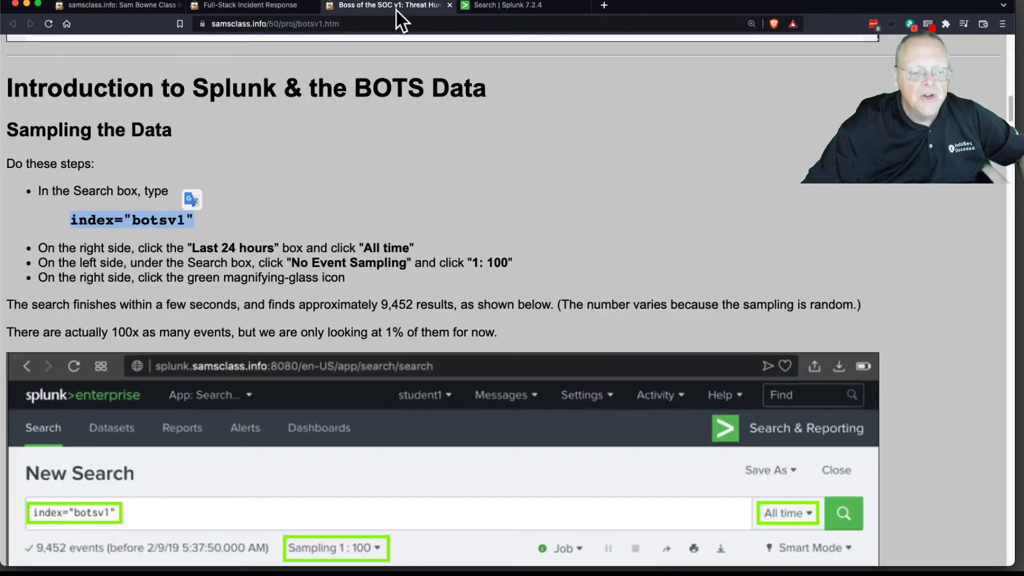
scroll(905, 357, "down", 15)
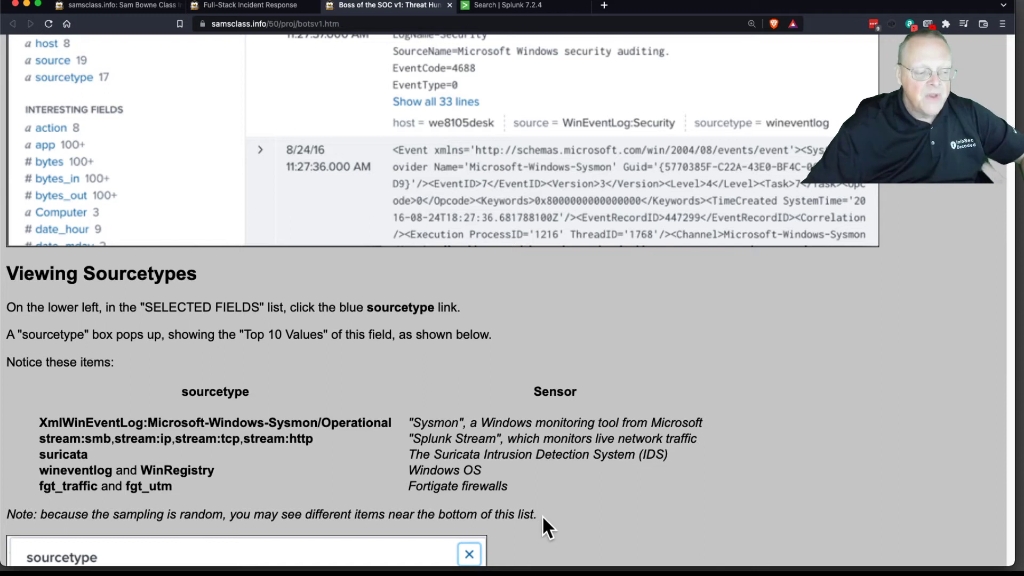
scroll(448, 459, "down", 5)
scroll(298, 341, "up", 1)
scroll(247, 276, "down", 11)
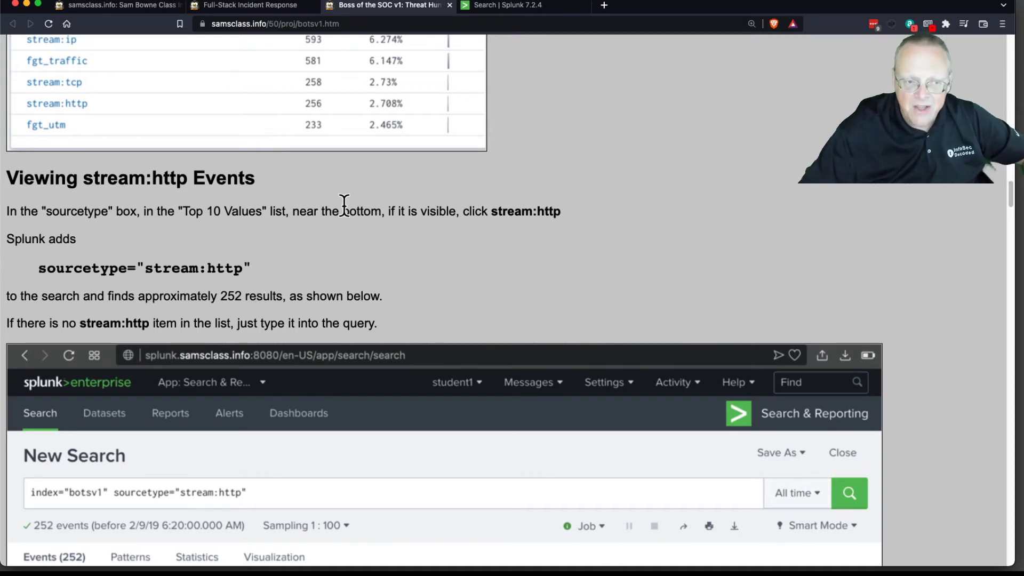
Step: Narrow the Splunk search to the stream:http value of the sourcetype field
left_click(517, 16)
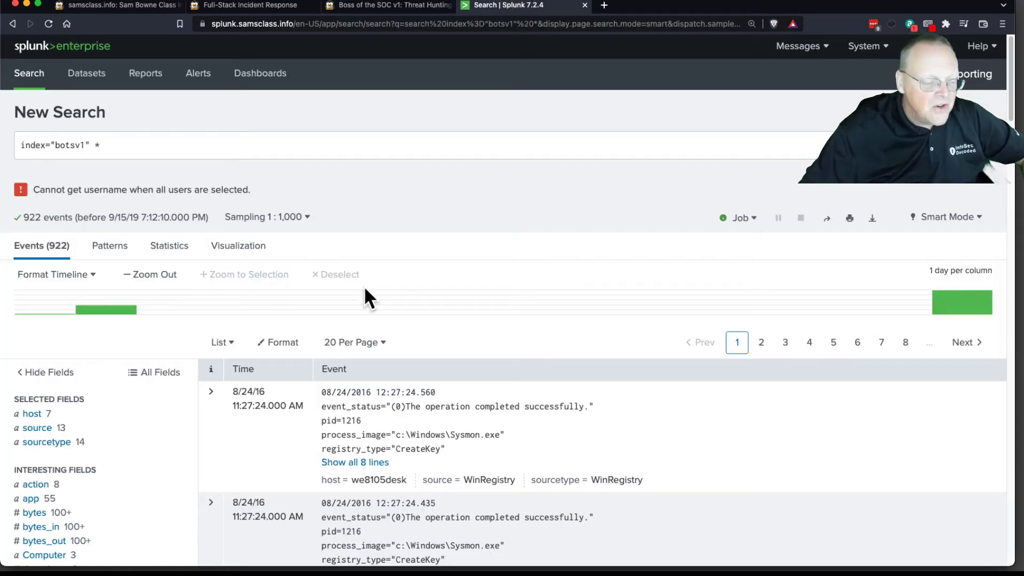
scroll(178, 436, "down", 3)
scroll(178, 436, "down", 3)
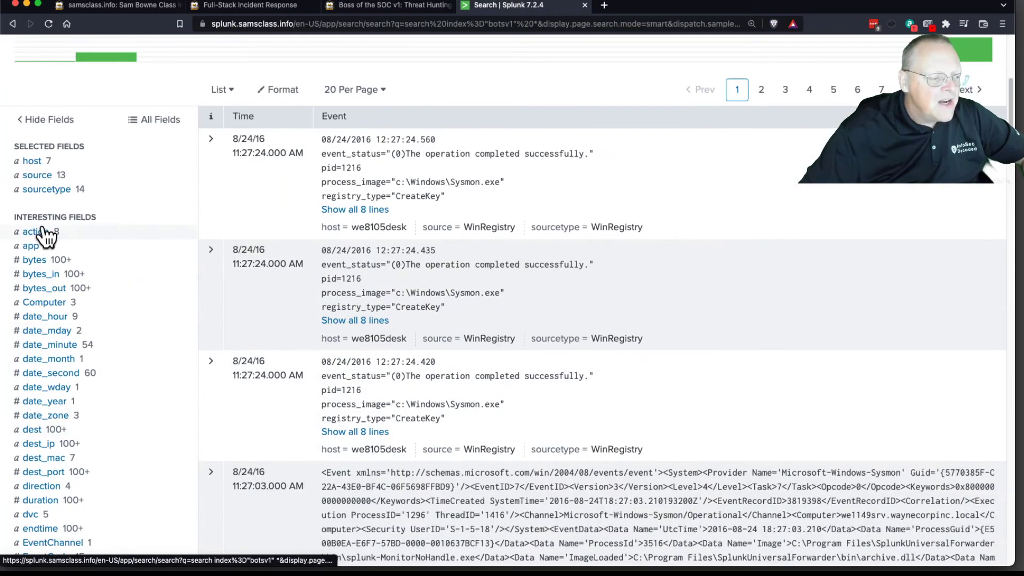
left_click(43, 191)
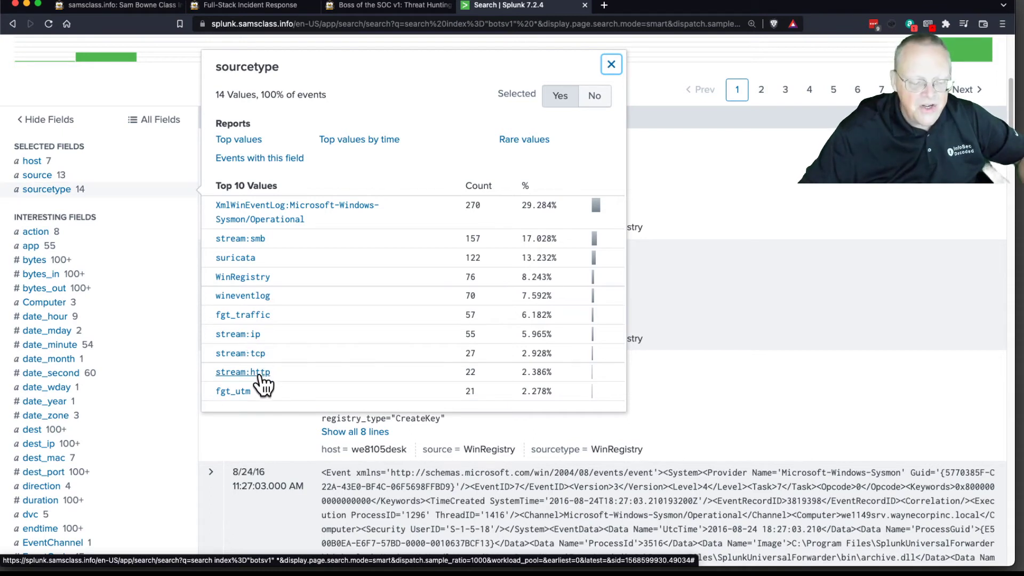
left_click(255, 373)
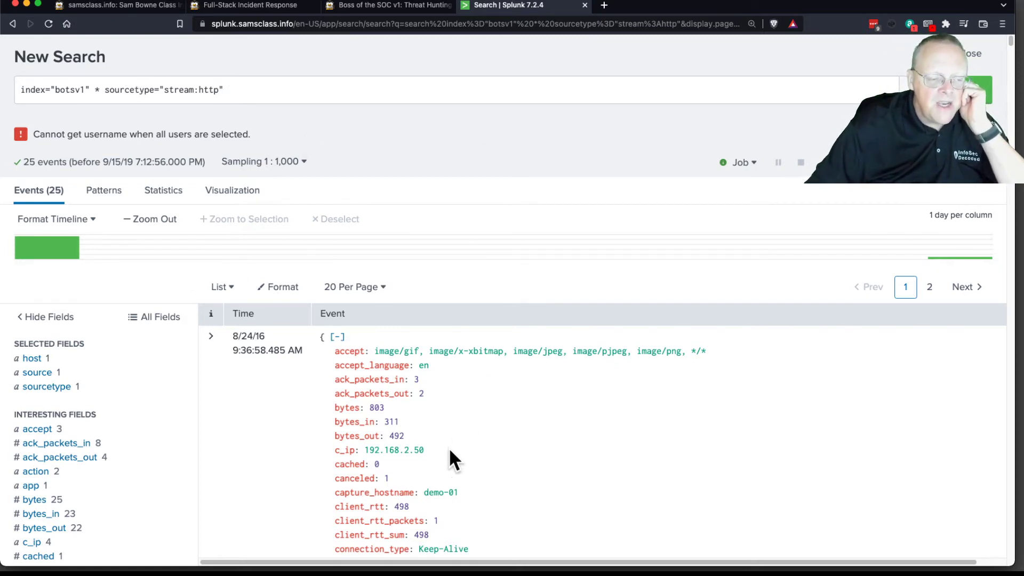
Step: Examine the parsed fields of the stream:http events, including content, headers, addresses and user agent
scroll(447, 454, "down", 6)
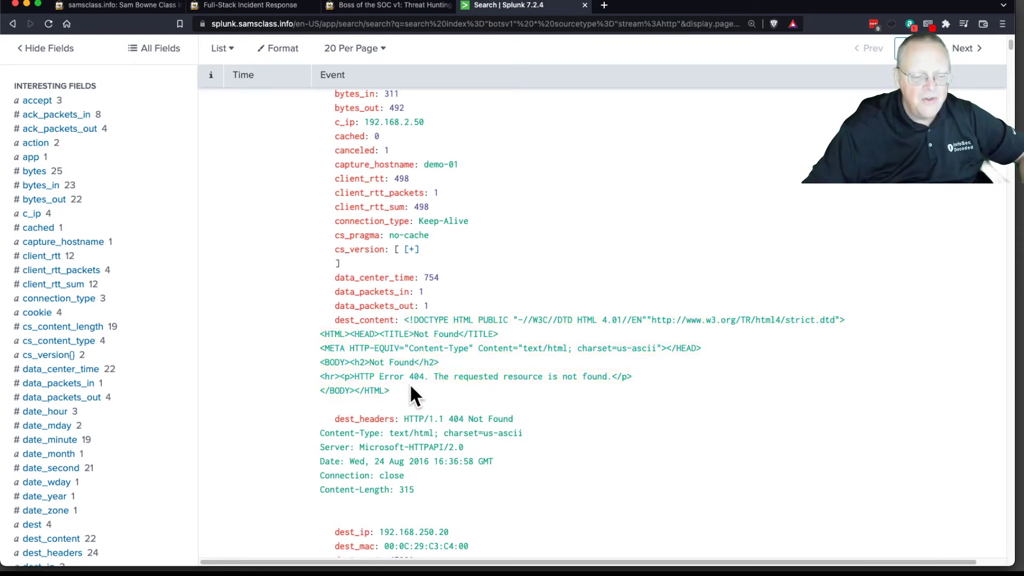
scroll(469, 386, "down", 15)
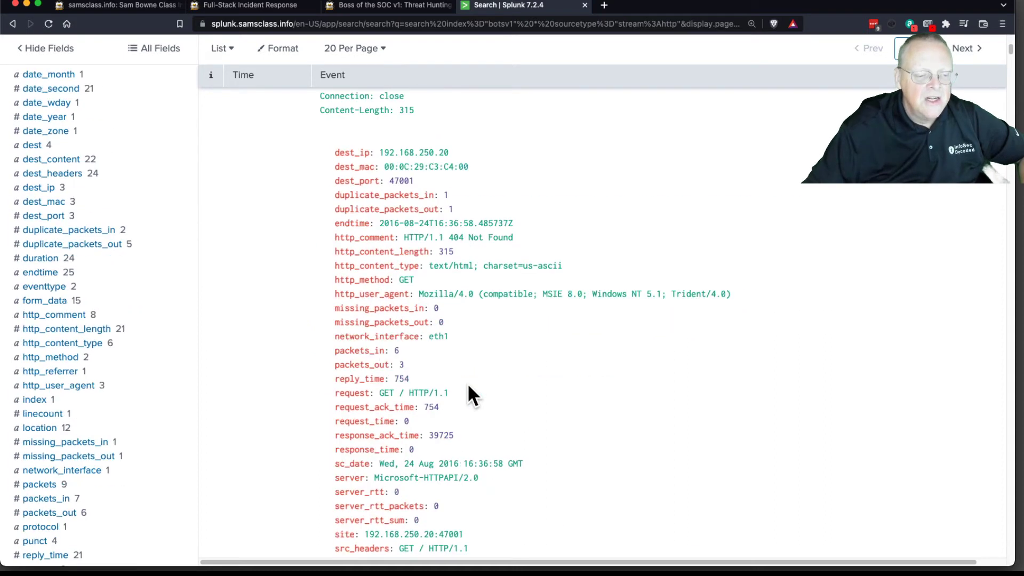
scroll(469, 389, "down", 4)
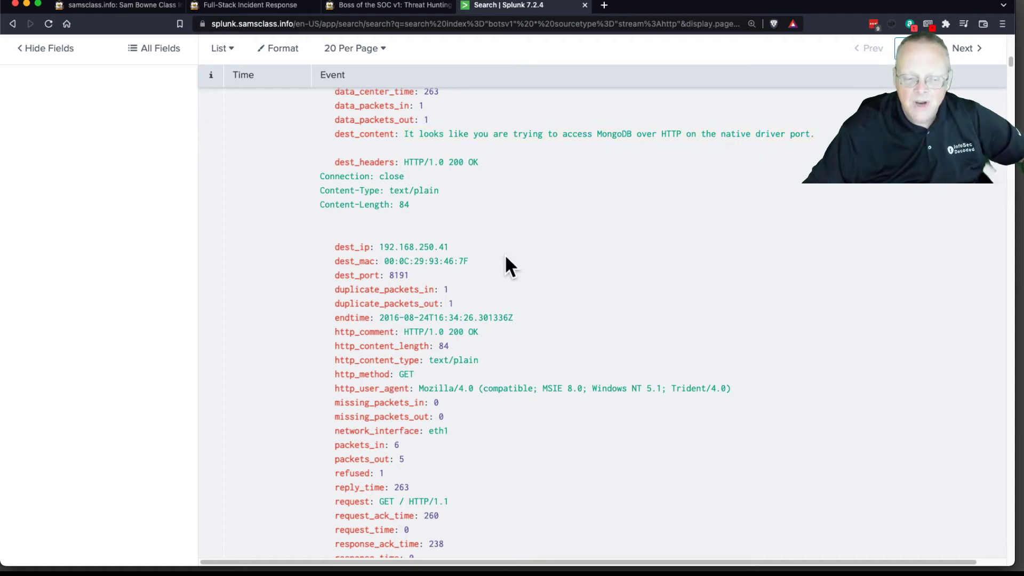
scroll(505, 259, "up", 12)
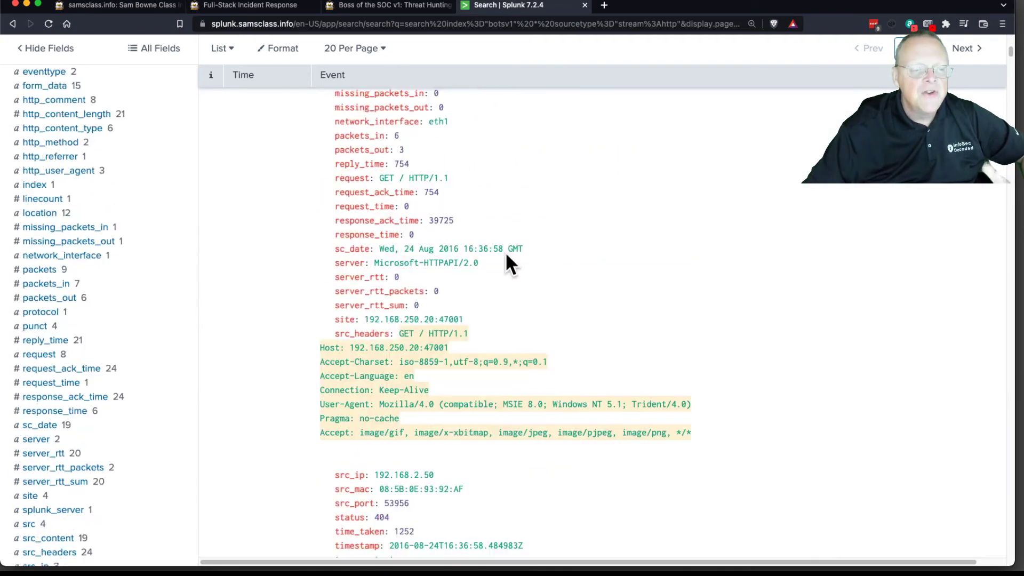
Step: Copy the term imreallynotbatman.com from the Viewing HTTP Events section of the project instructions
left_click(381, 8)
scroll(469, 267, "down", 1)
scroll(474, 274, "down", 15)
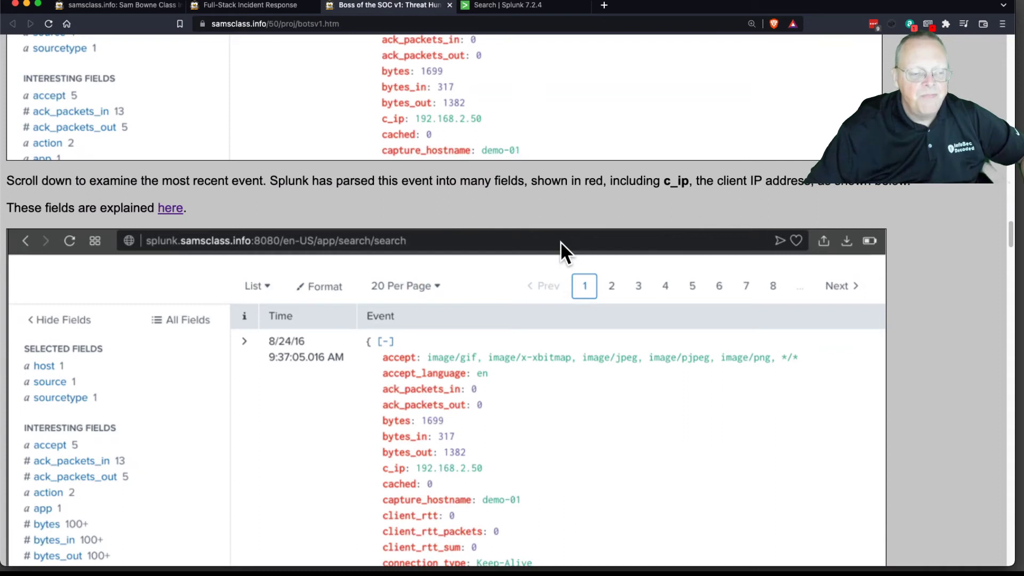
scroll(560, 241, "down", 8)
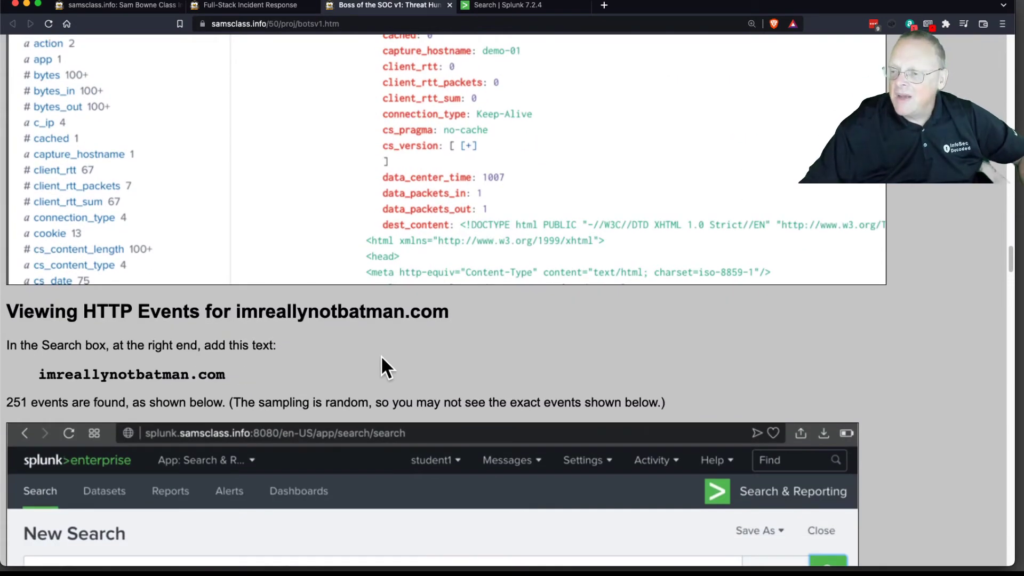
left_click_drag(41, 373, 226, 375)
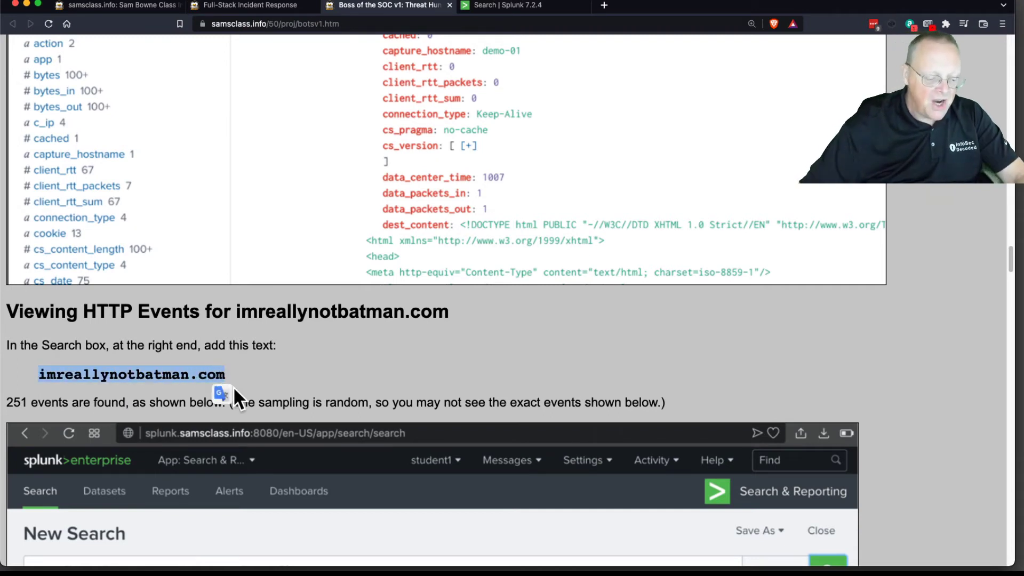
Step: Remove the * wildcard from the Splunk query, keeping index="botsv1" sourcetype="stream:http"
left_click(515, 4)
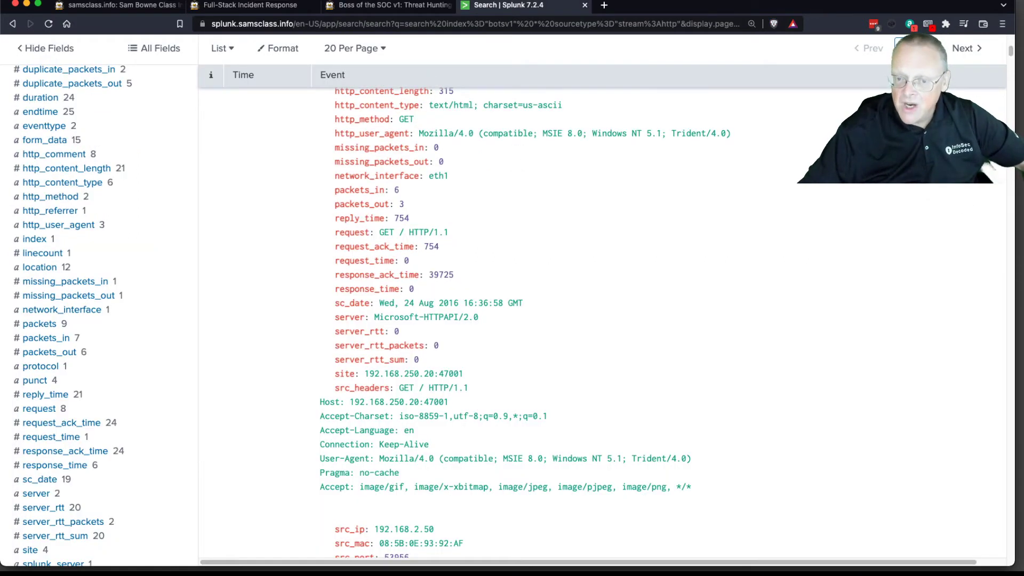
left_click_drag(1011, 48, 1010, 30)
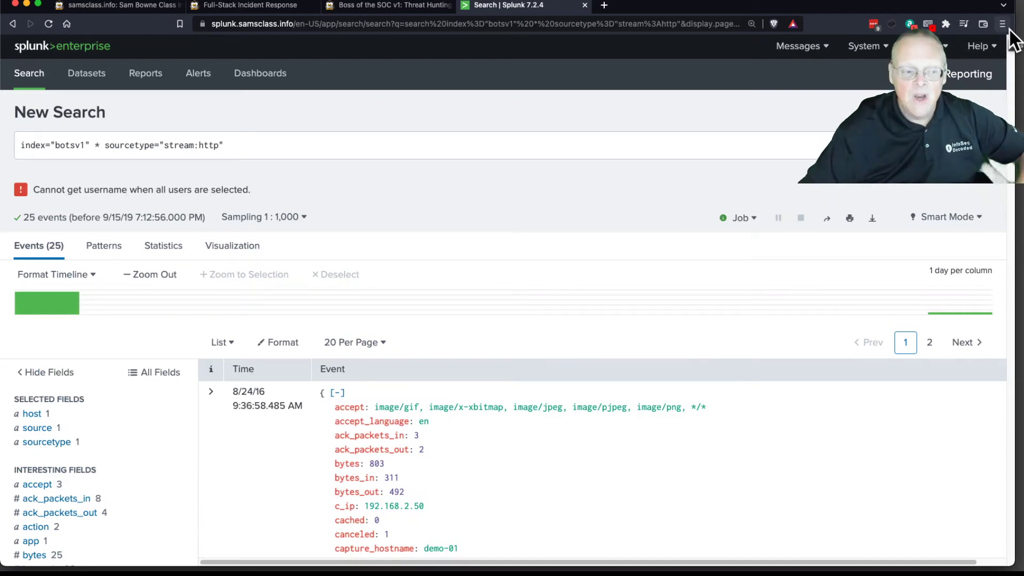
left_click(344, 142)
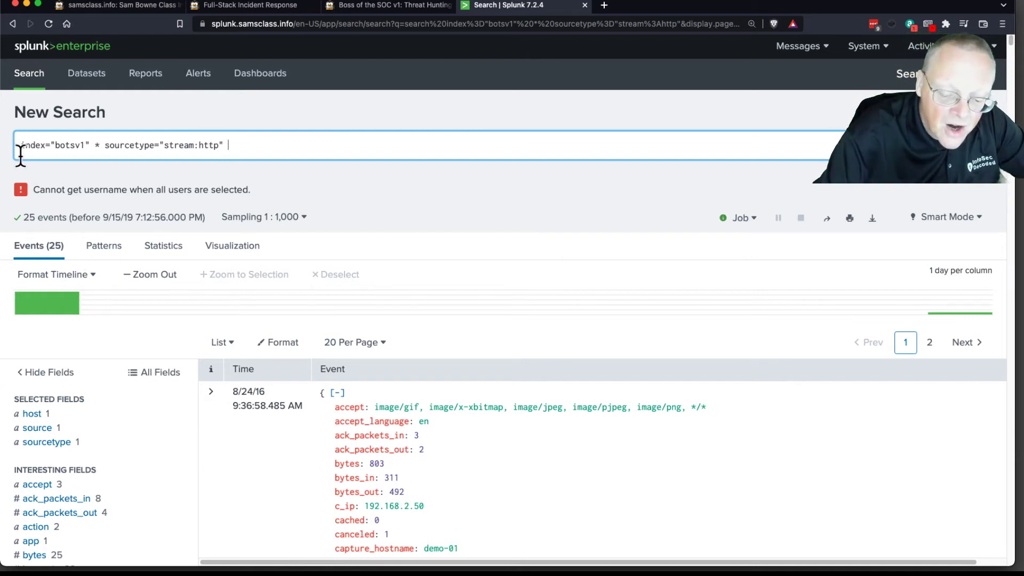
key("super+equal")
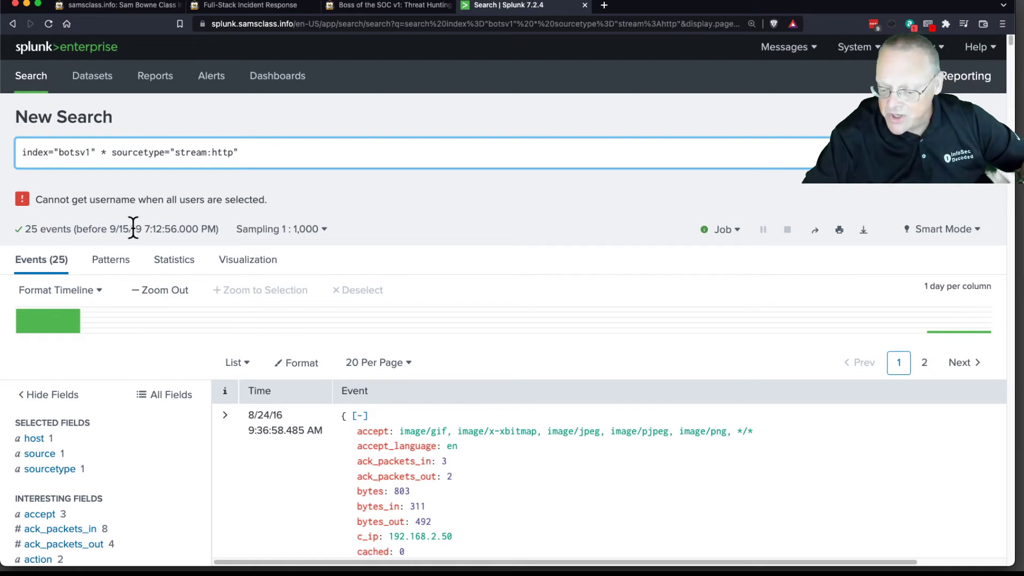
key("BackSpace")
key("BackSpace")
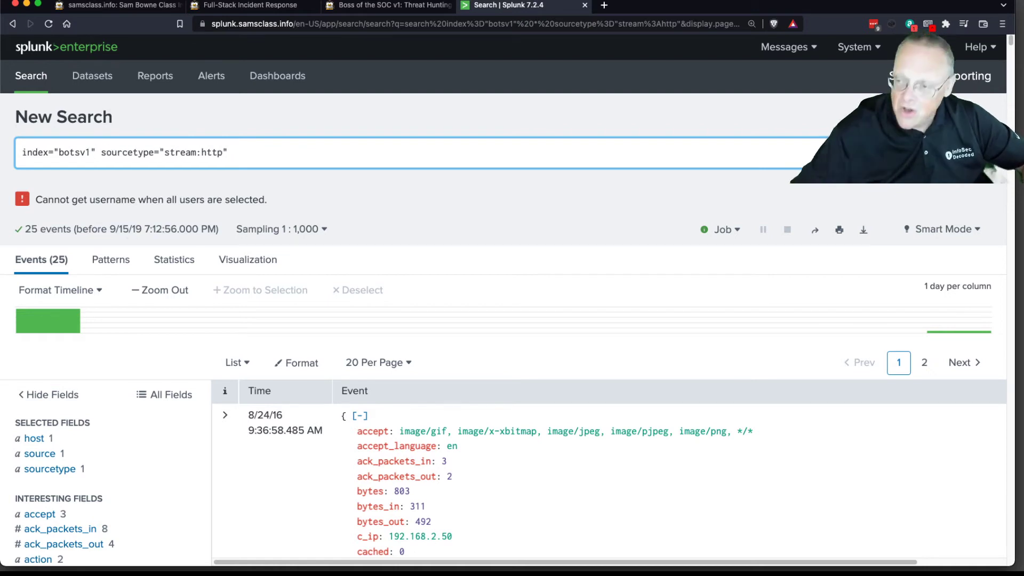
Step: Append imreallynotbatman.com to the end of the query and run the search
left_click(300, 157)
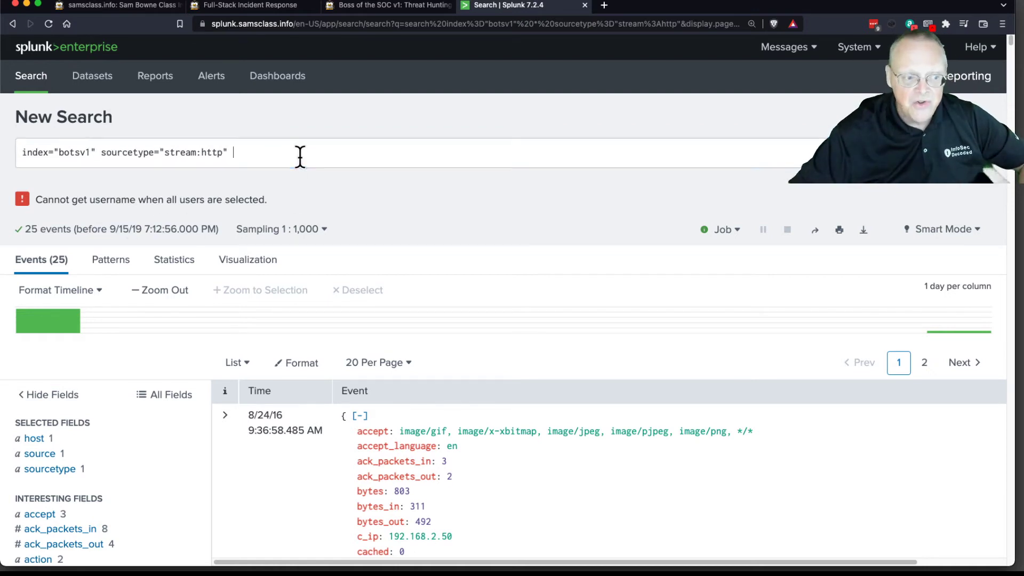
type("imreallynotbatman.com")
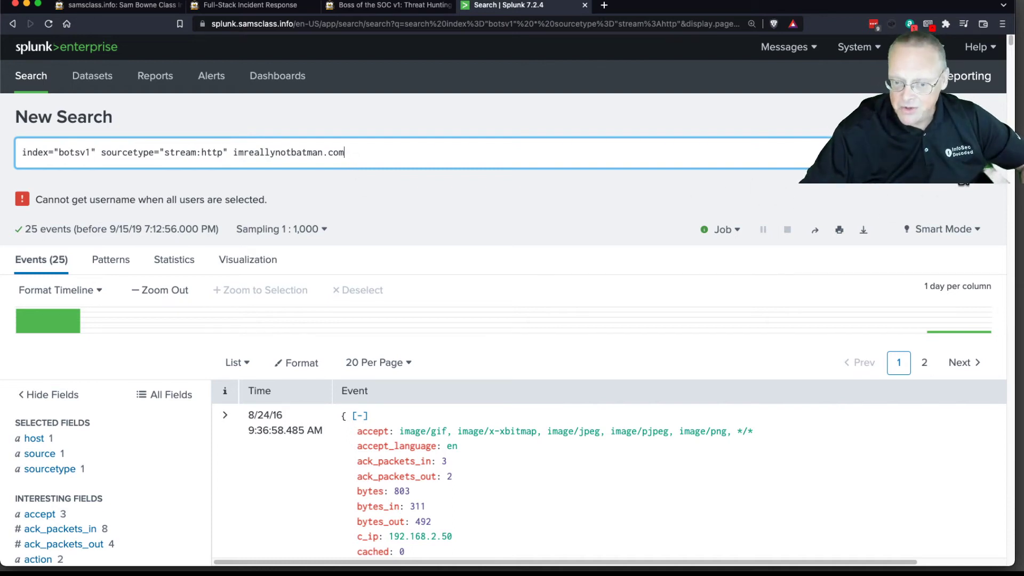
key("Return")
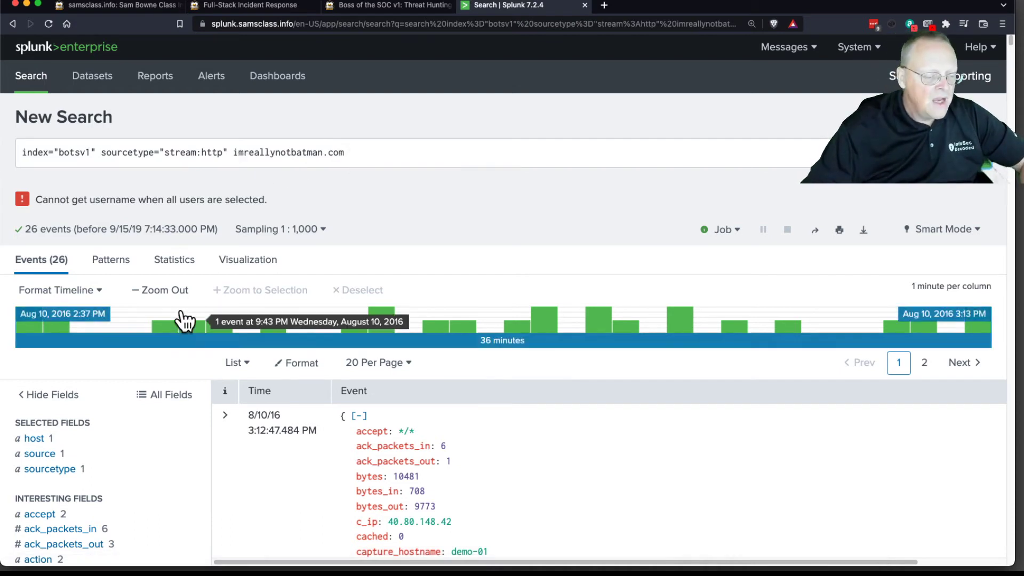
Step: Examine the first imreallynotbatman.com event, including its parsed fields and the page HTML in dest_content
scroll(525, 424, "down", 5)
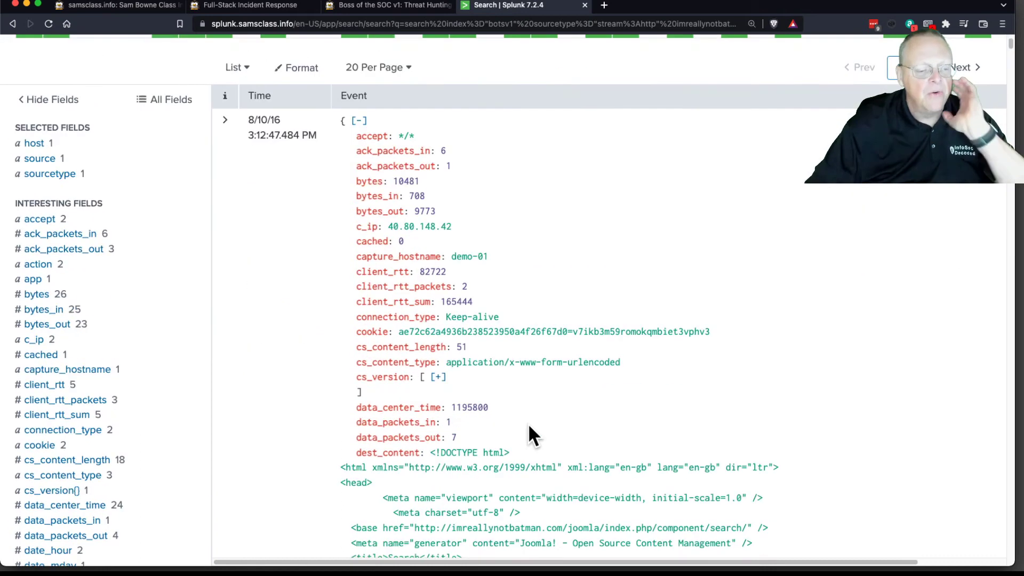
scroll(529, 426, "down", 4)
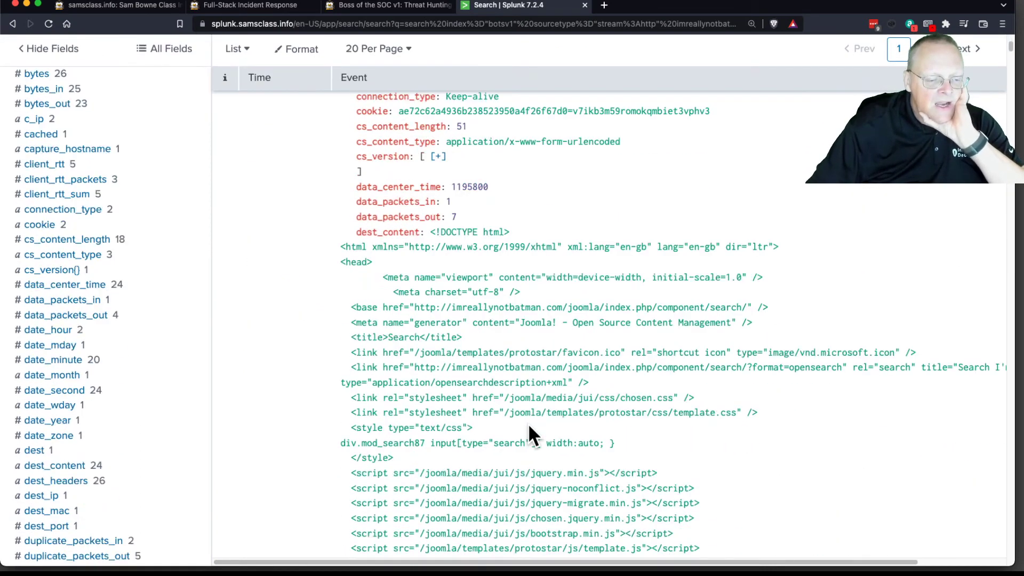
scroll(528, 424, "down", 2)
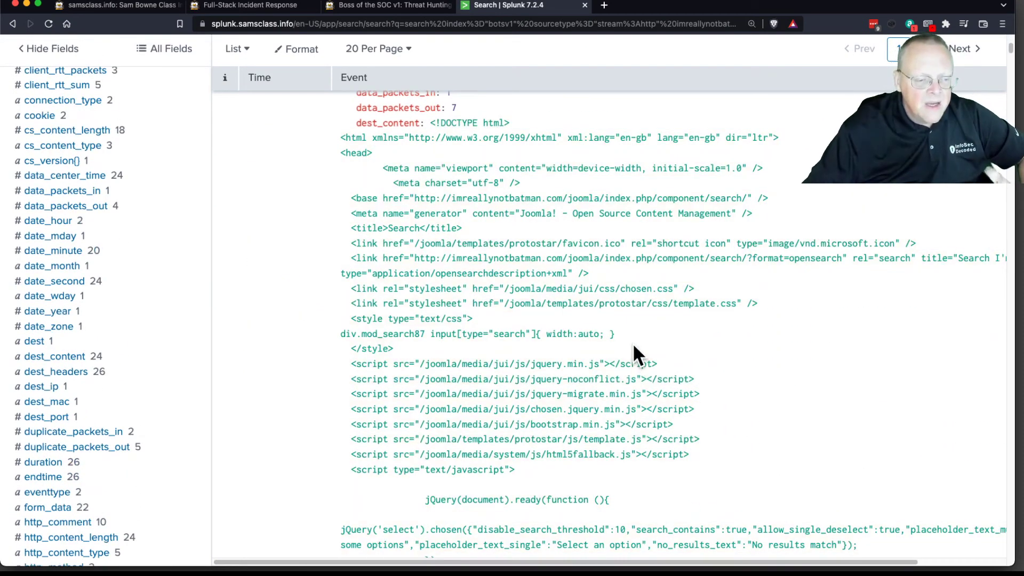
scroll(481, 273, "down", 6)
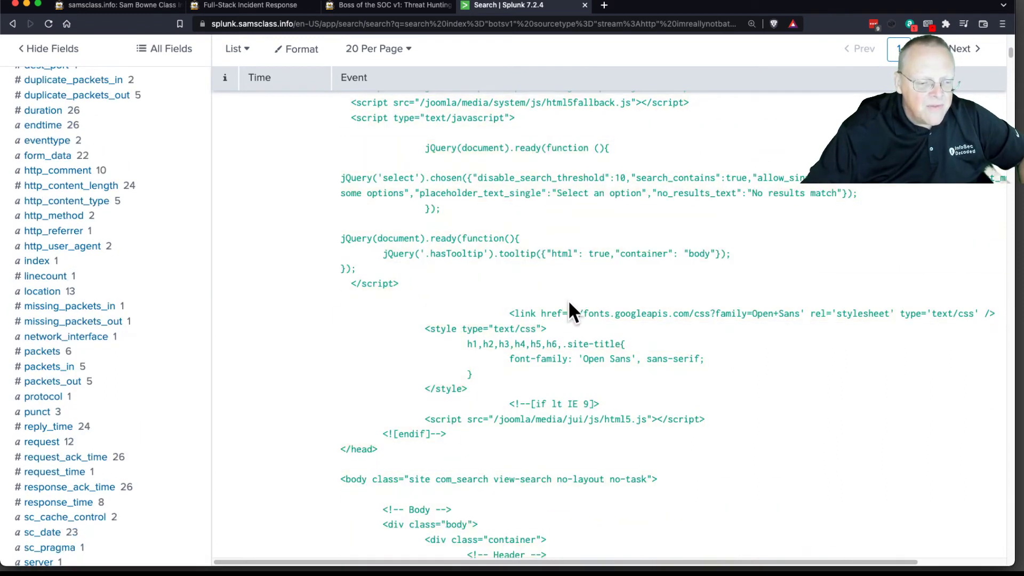
Step: Set the event sampling ratio of the imreallynotbatman.com search to 1 : 10
left_click_drag(1010, 57, 1009, 37)
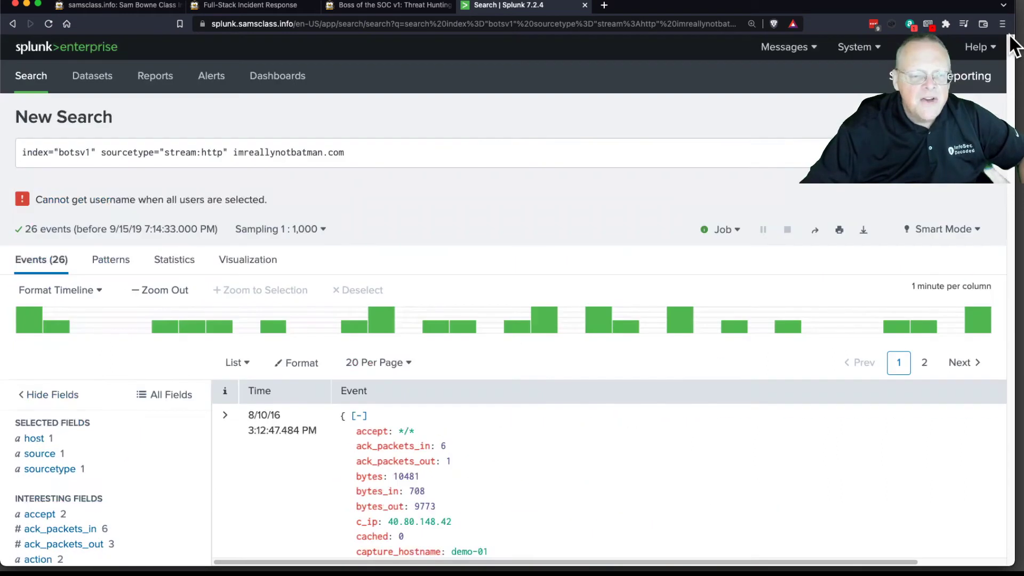
left_click(291, 234)
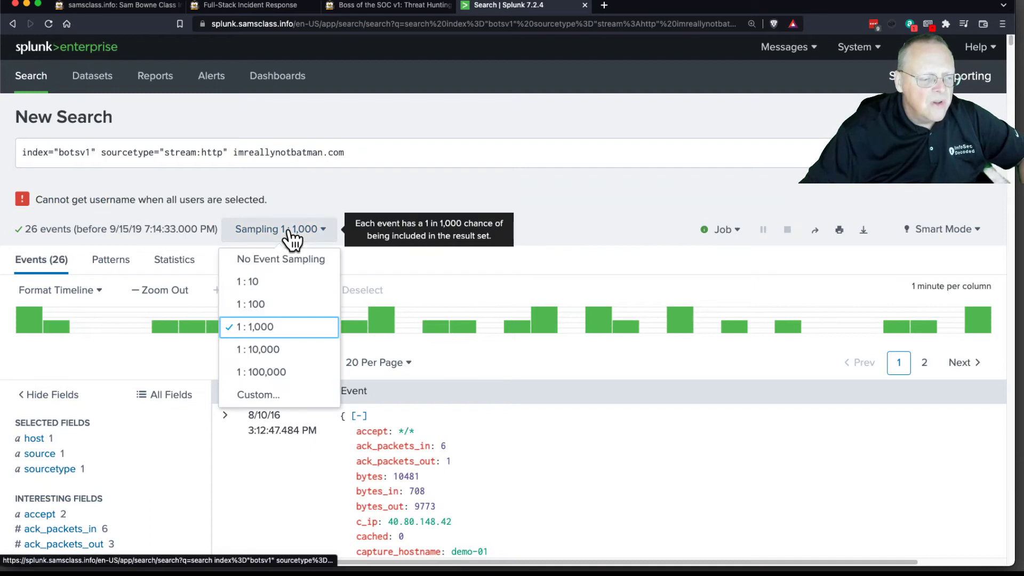
left_click(277, 283)
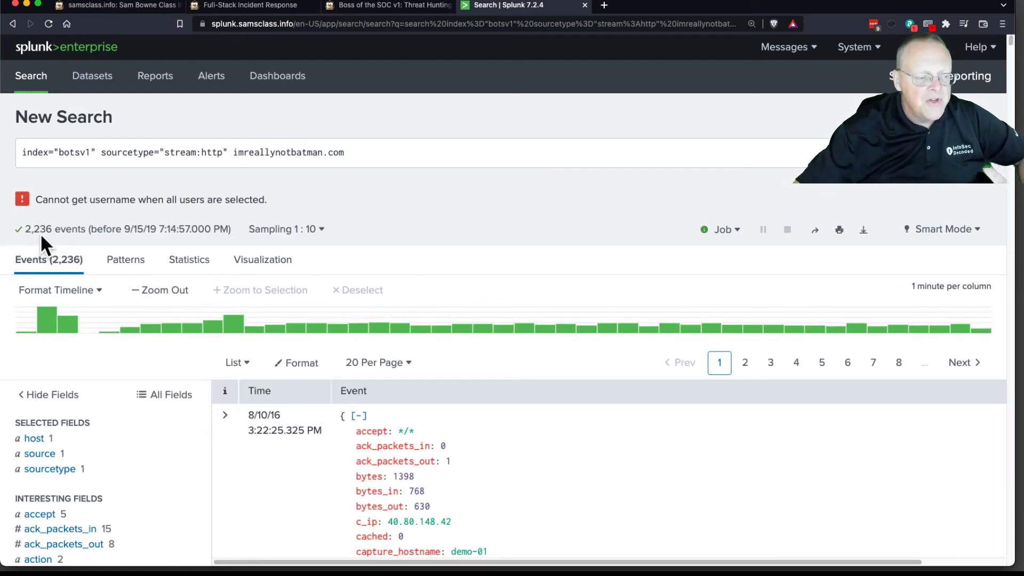
Step: Examine the most recent event's dest_headers, form_data, http_referrer and src_headers for signs of the scanning tool used
scroll(547, 411, "down", 3)
scroll(549, 414, "down", 10)
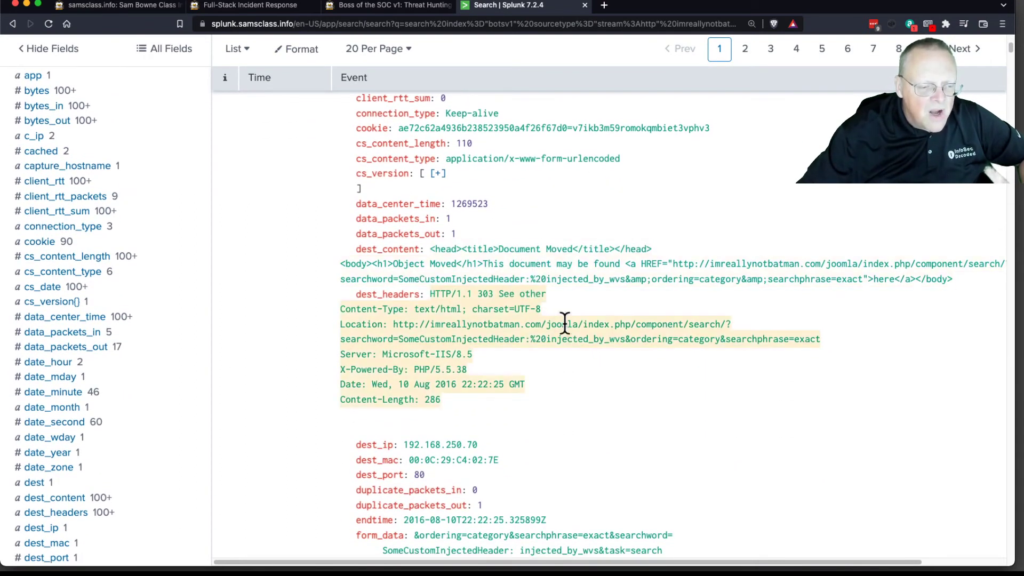
scroll(575, 347, "down", 7)
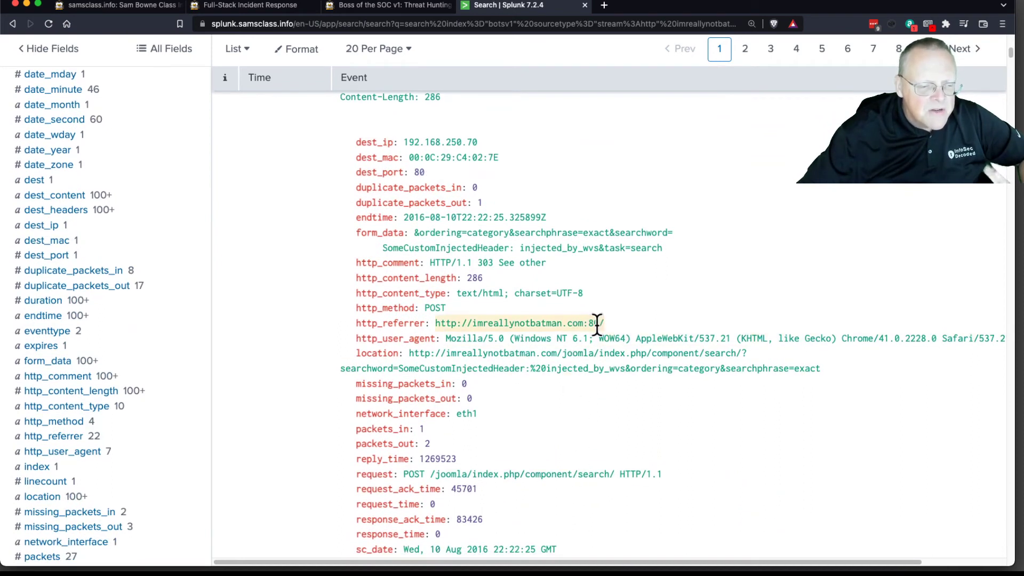
scroll(639, 405, "down", 1)
scroll(640, 411, "down", 2)
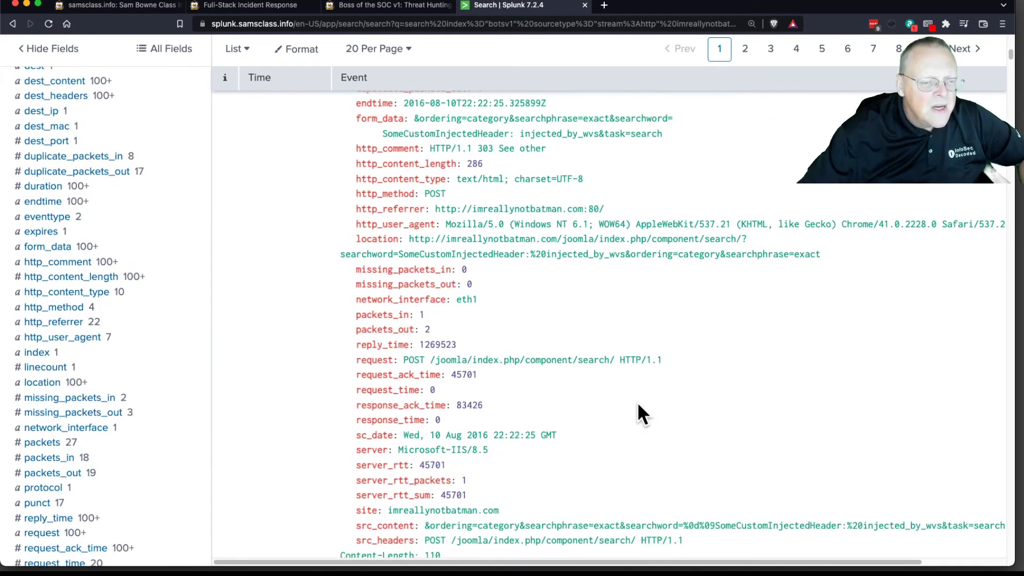
scroll(637, 405, "down", 5)
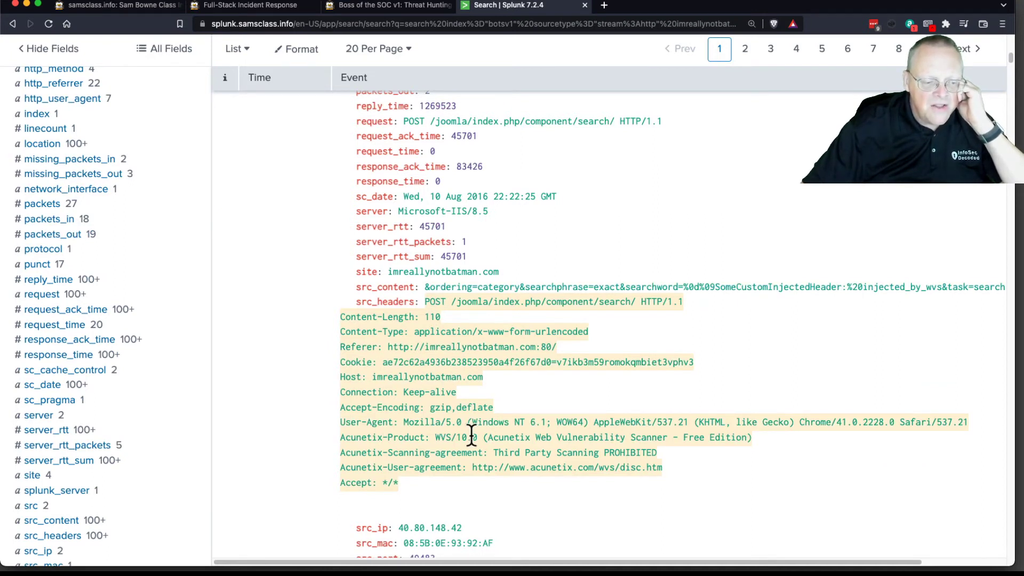
left_click(524, 433)
left_click(642, 389)
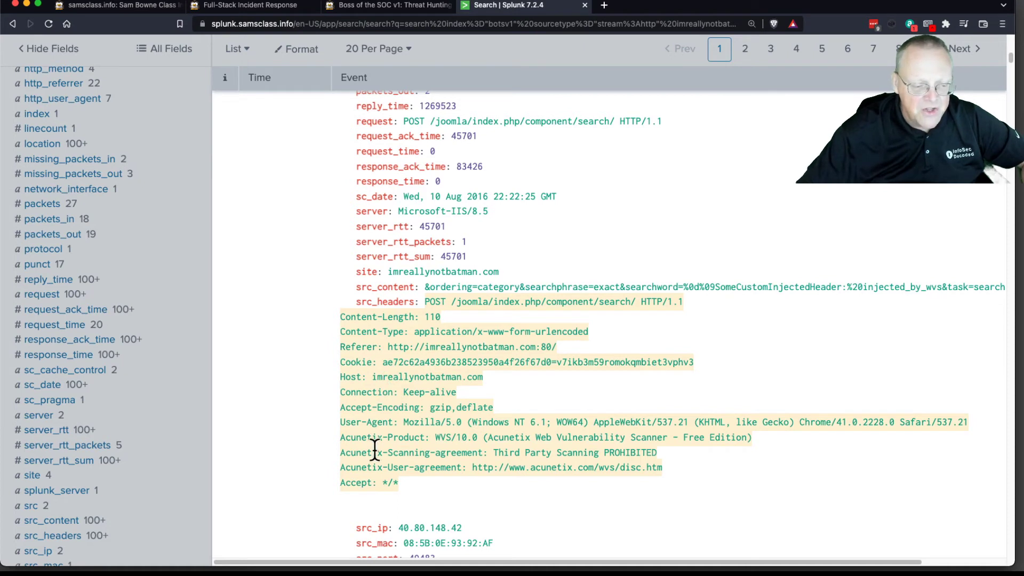
Step: Highlight the Acunetix lines in the event's src_headers and read the Level 1 challenges on the BOTSv1 instructions page
left_click_drag(341, 439, 670, 465)
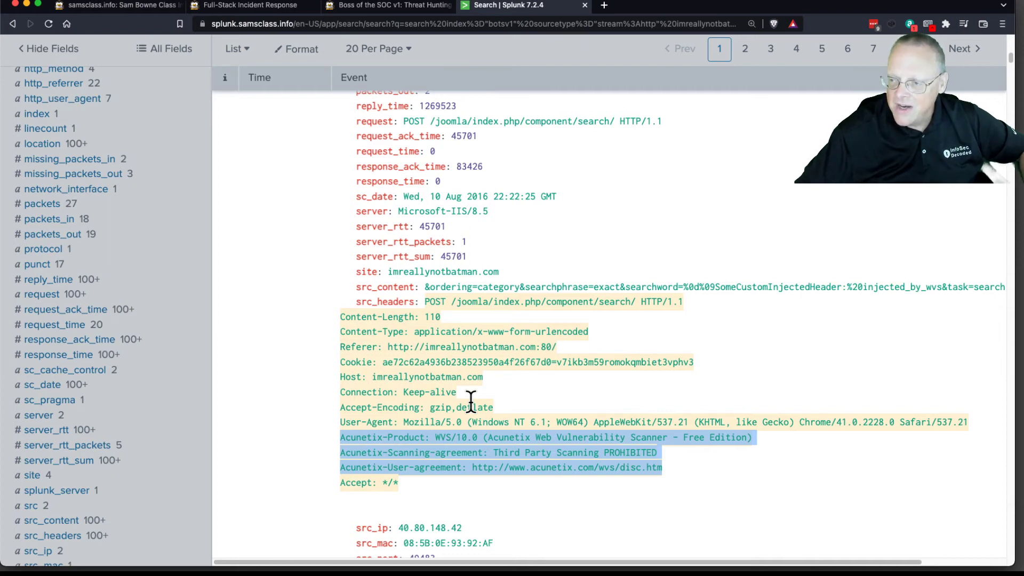
left_click(408, 8)
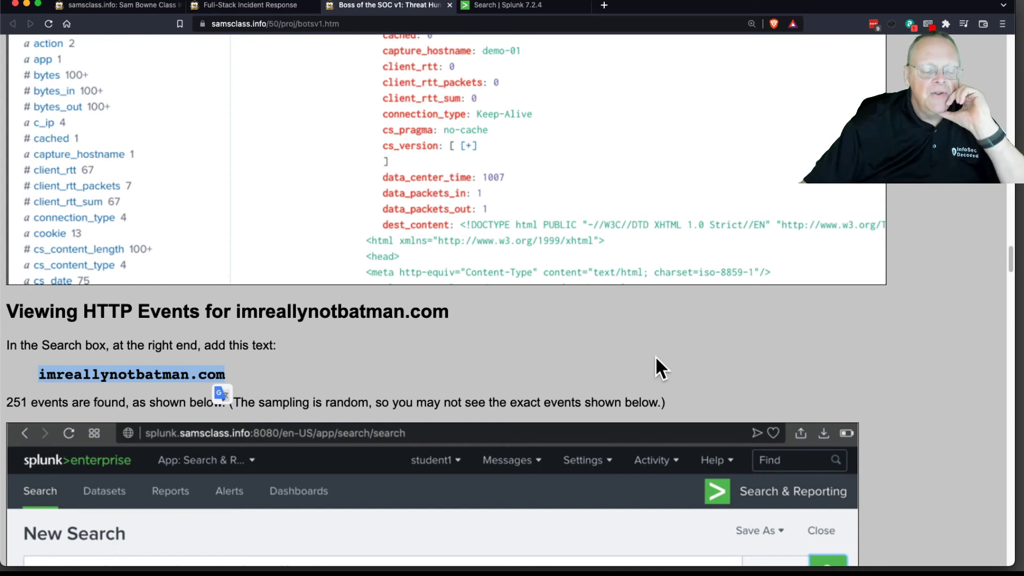
scroll(655, 355, "down", 15)
scroll(656, 356, "down", 5)
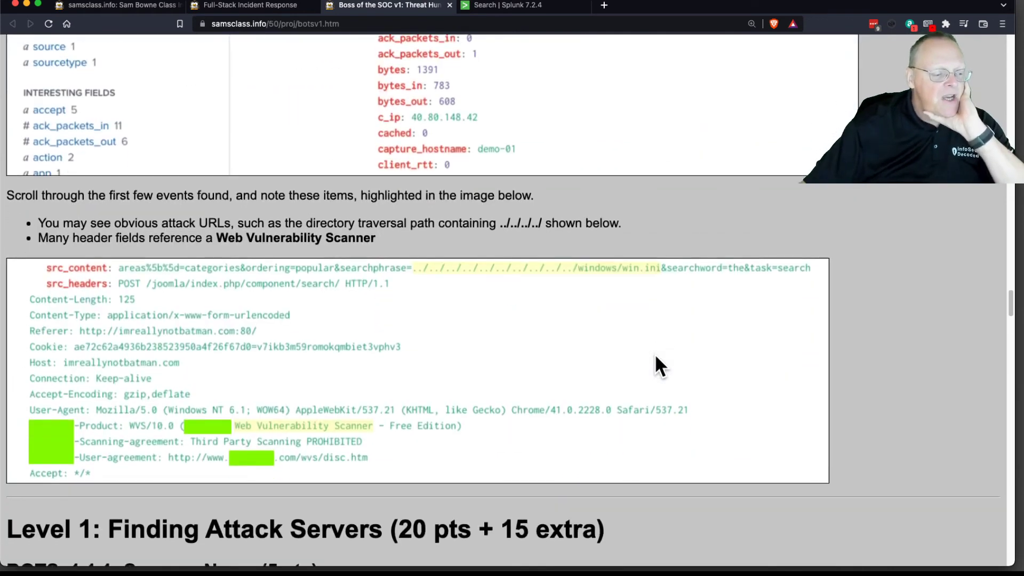
scroll(655, 354, "up", 1)
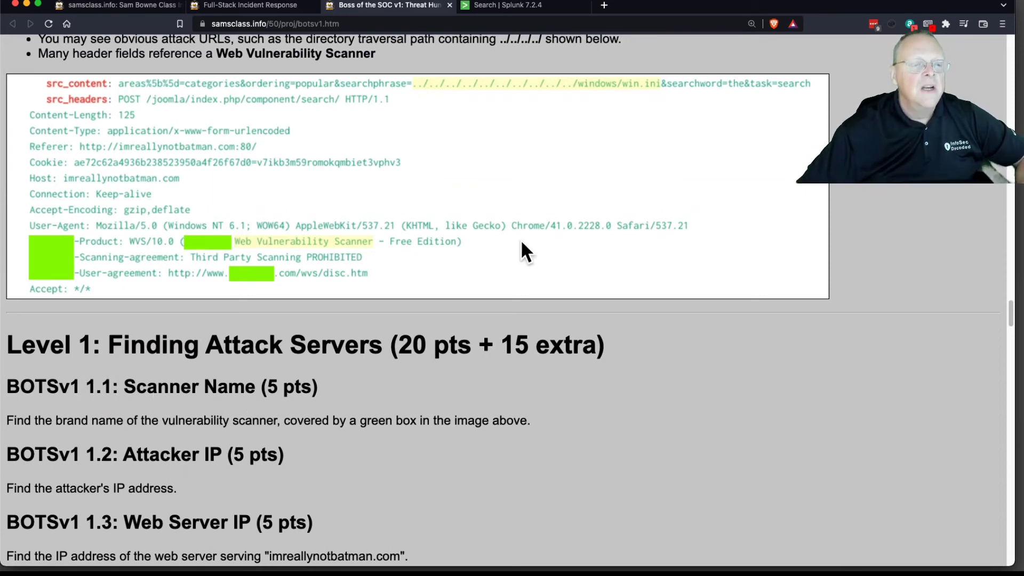
Step: Open the Submit Flags form from the Full-Stack Incident Response page and choose the BOTSv1 series
left_click(278, 7)
scroll(674, 172, "up", 1)
scroll(674, 175, "up", 2)
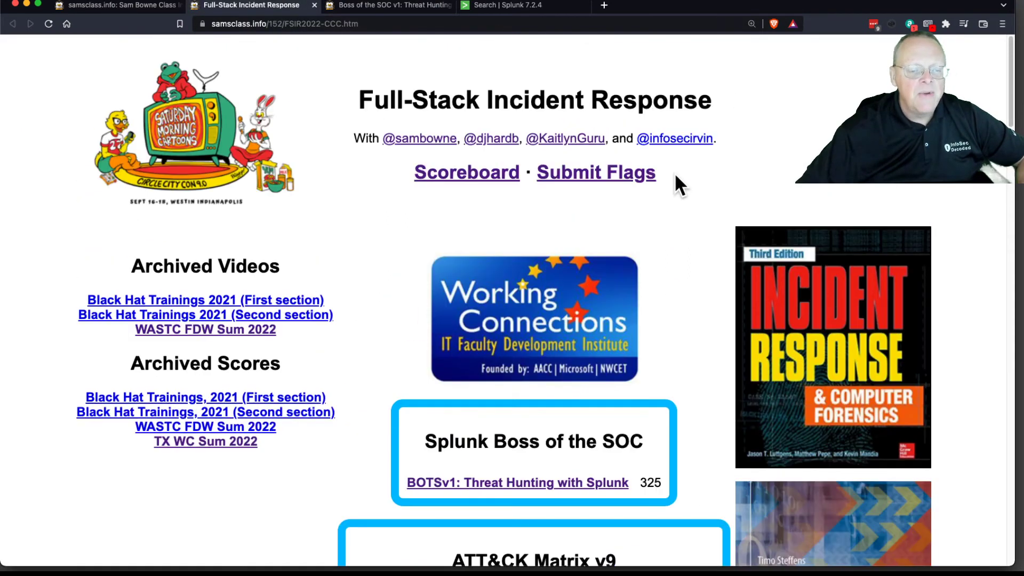
left_click(639, 177)
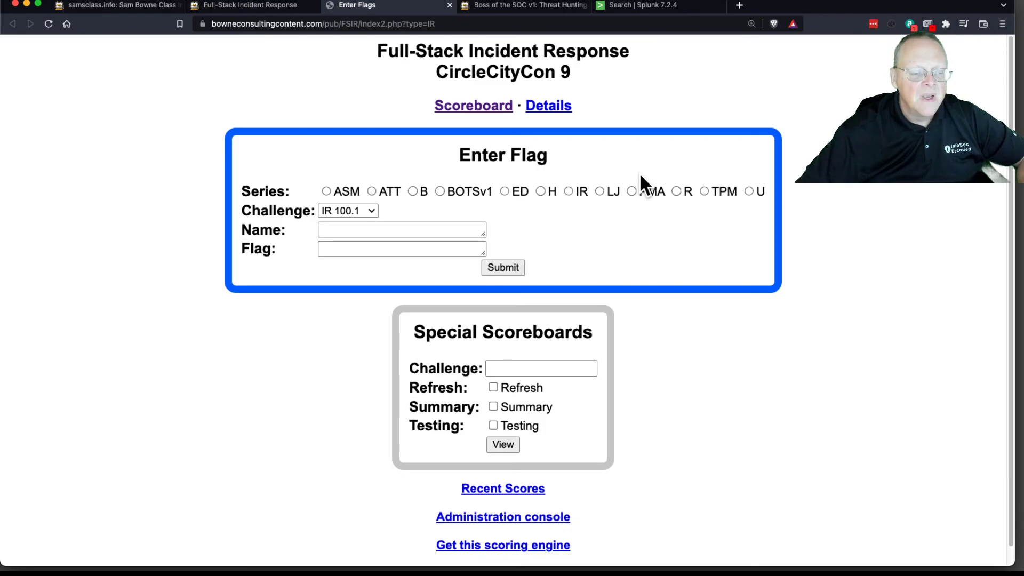
left_click(440, 192)
Step: Submit the flag Acunetix for challenge BOTSv1 1.1 under the name TESTING and return to the flag form
left_click(391, 229)
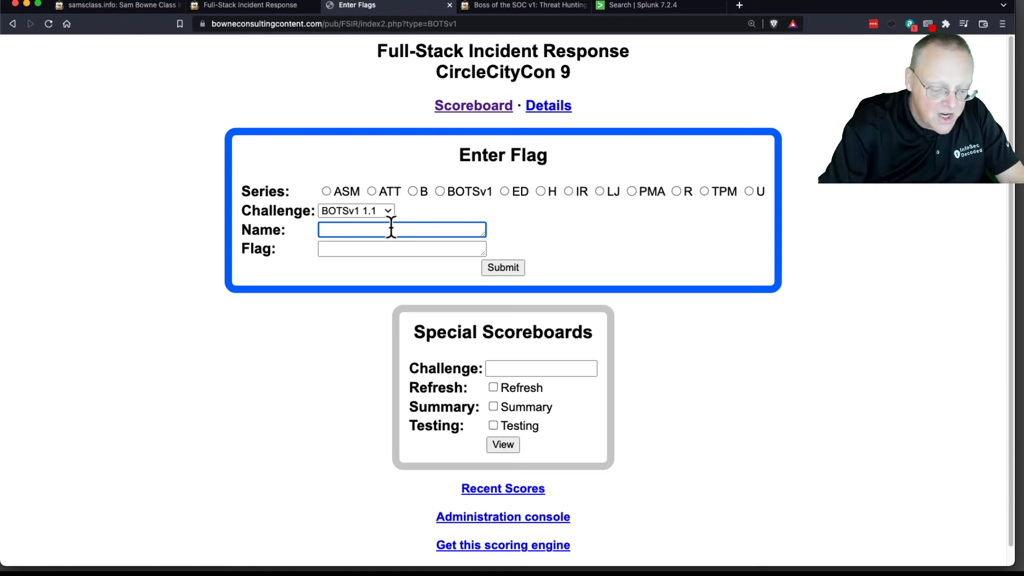
type("TEST")
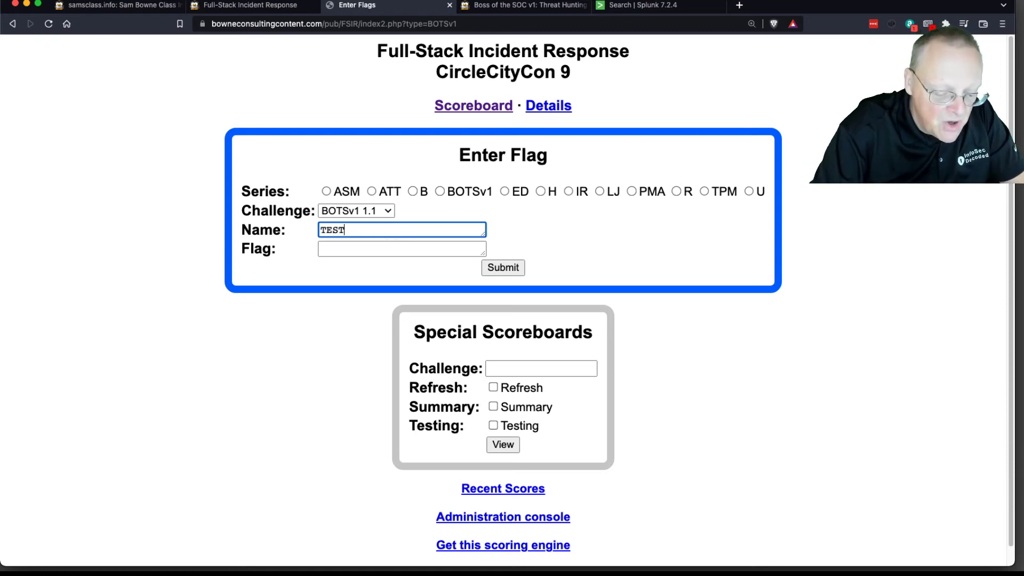
type("ING")
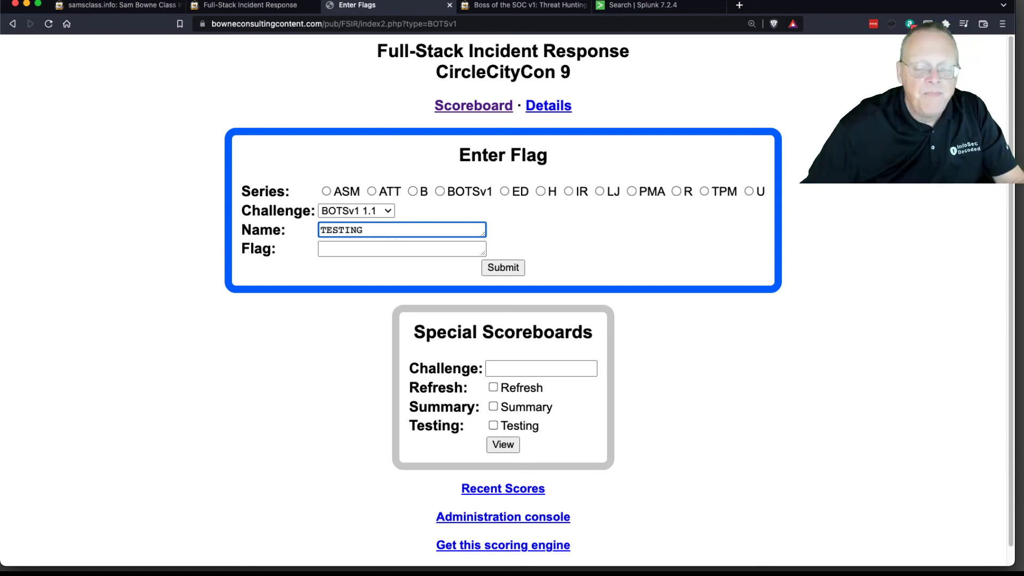
left_click(391, 248)
type("Acunet")
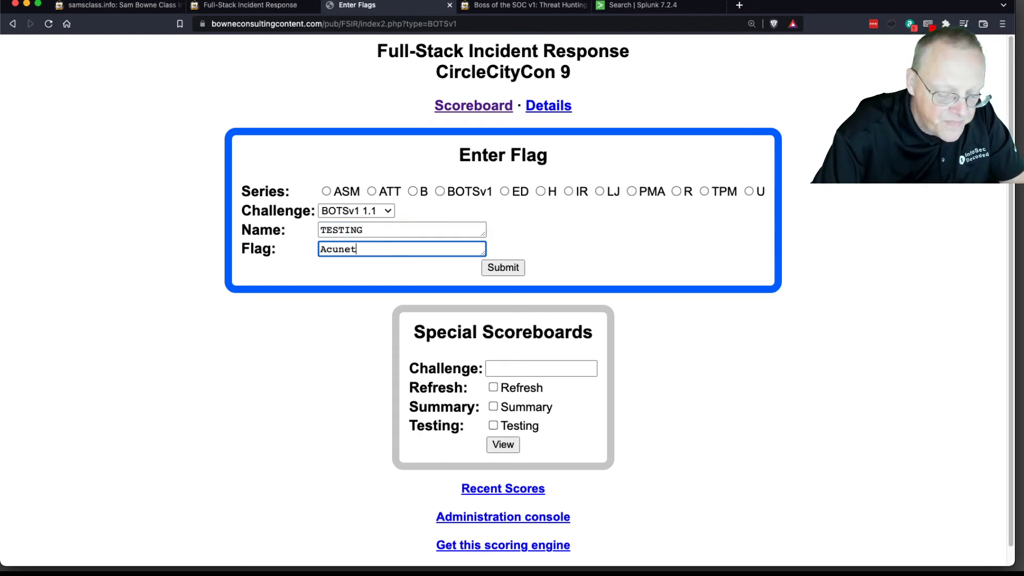
type("ix")
left_click(503, 268)
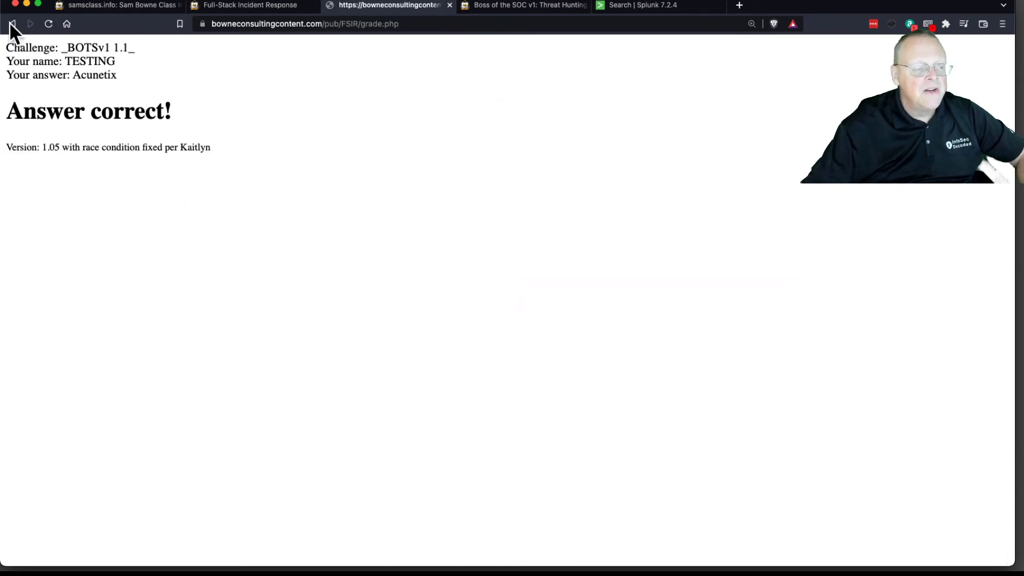
left_click(11, 24)
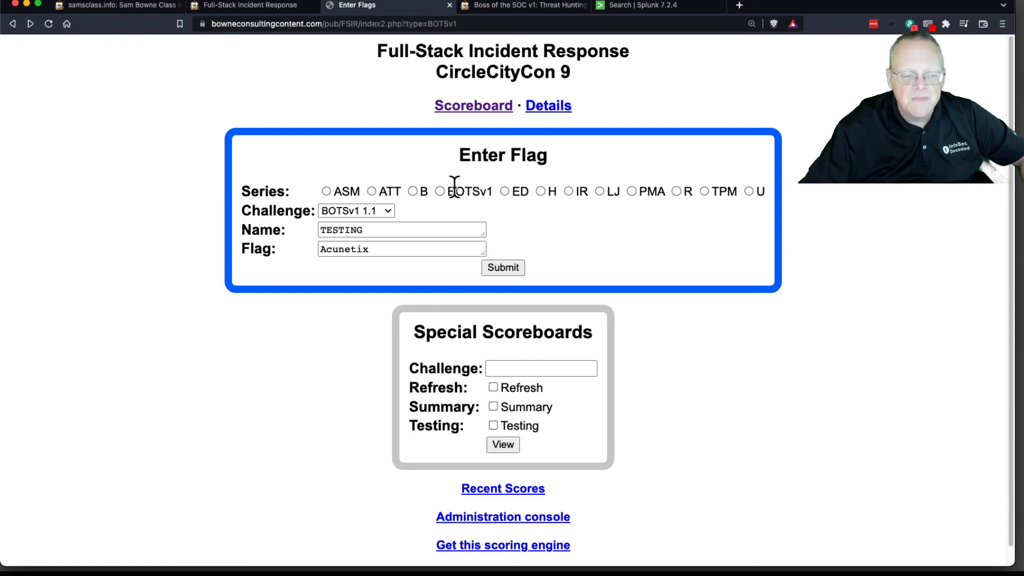
Step: Read the Attacker IP challenge, select the src_ip value in the Splunk event, and switch to Smultron
left_click(565, 7)
scroll(481, 336, "down", 3)
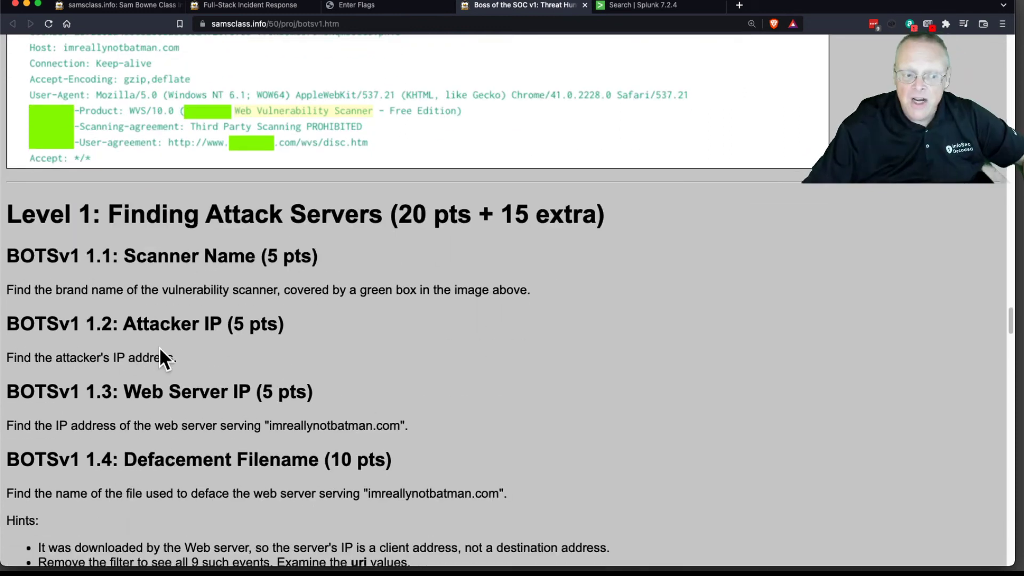
left_click(647, 6)
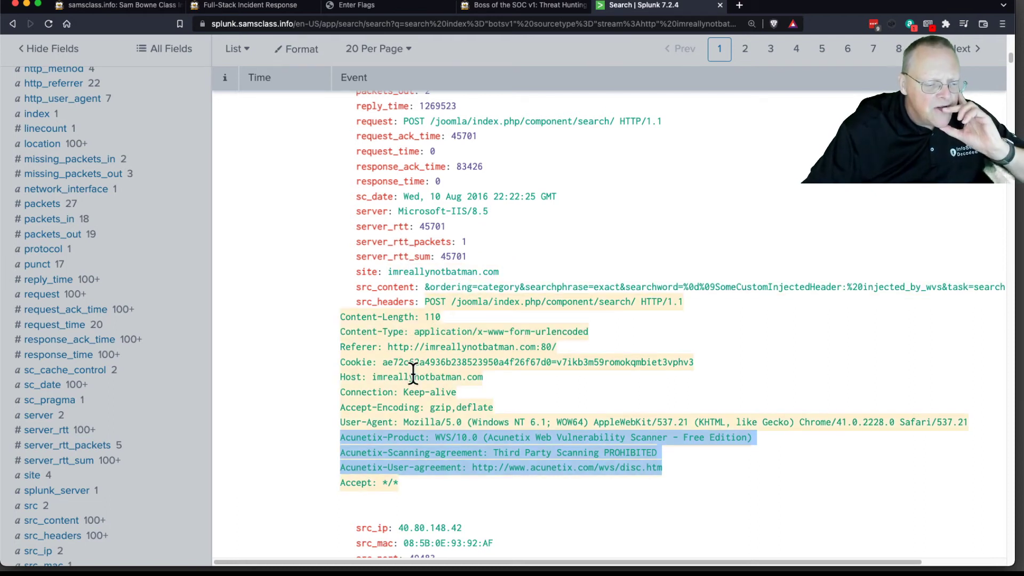
left_click_drag(399, 528, 462, 528)
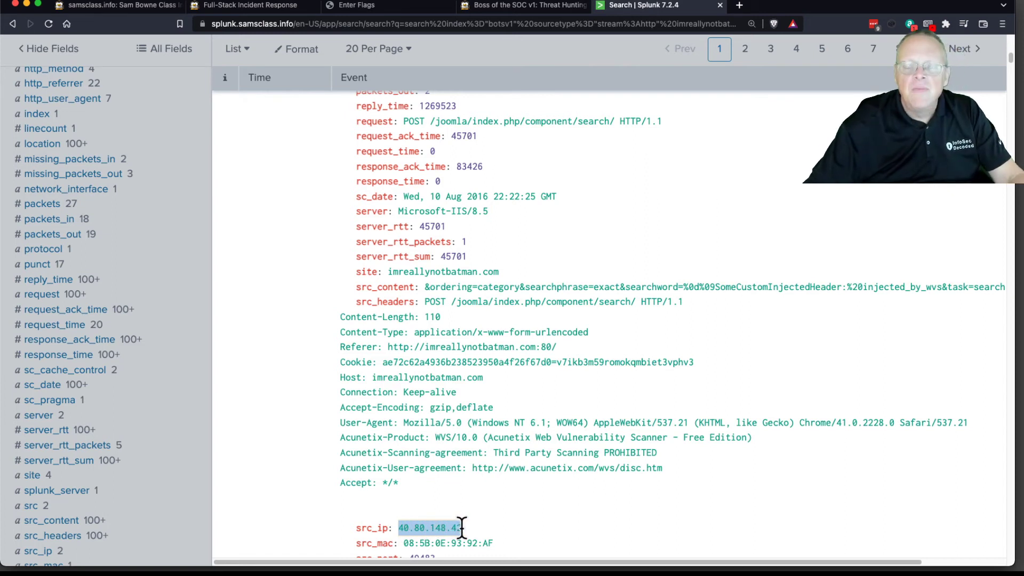
key("super+Tab")
key("super+Tab")
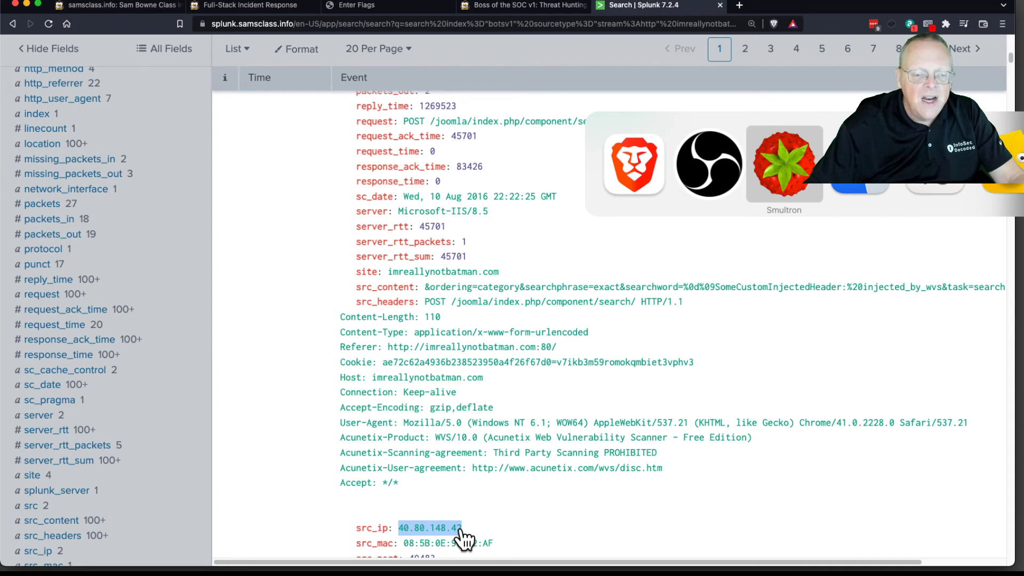
left_click_drag(200, 220, 0, 0)
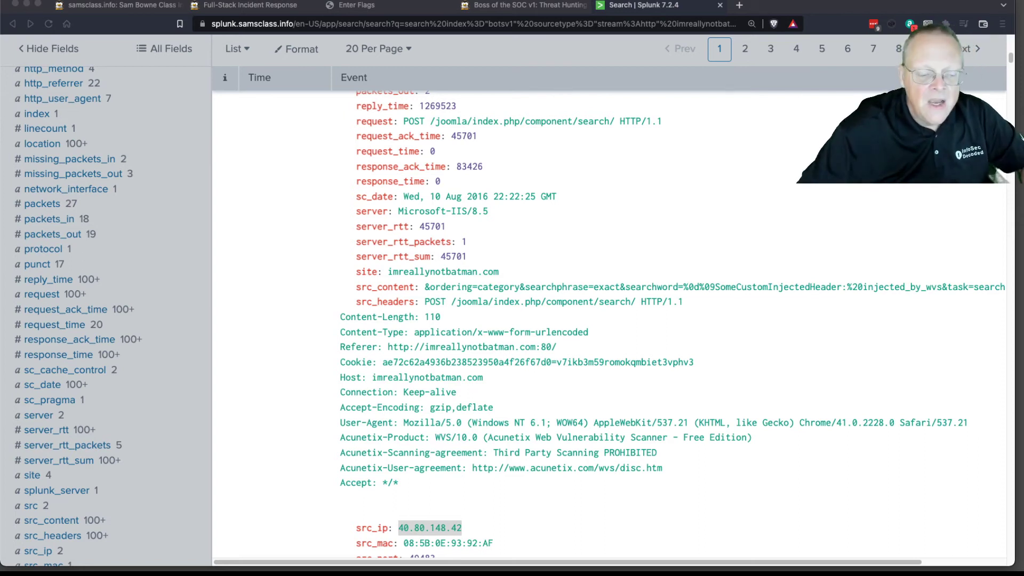
Step: Read the Web Server IP challenge and copy the first event's dest_ip value, 192.168.250.70, from Splunk
left_click(544, 7)
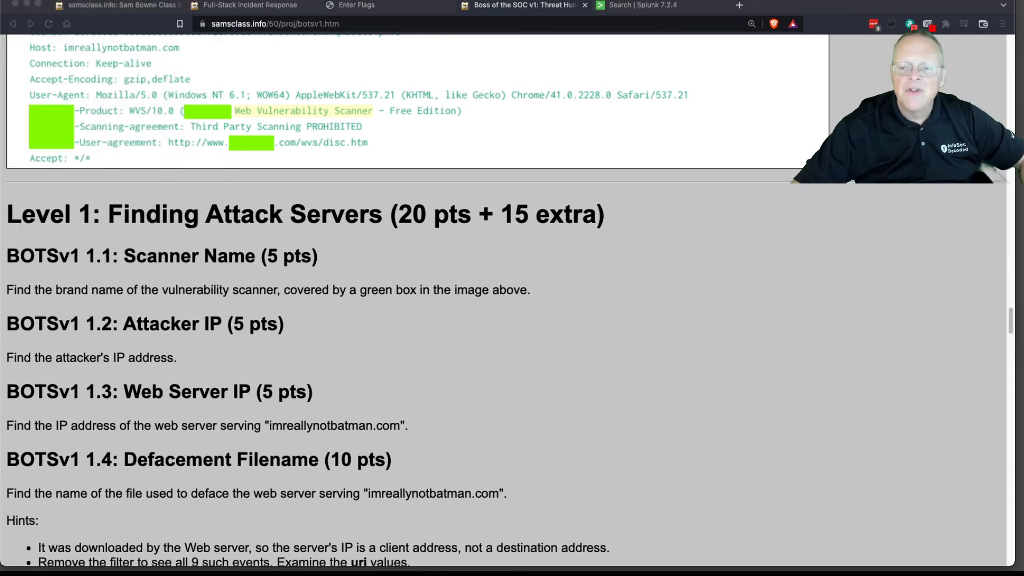
left_click(695, 242)
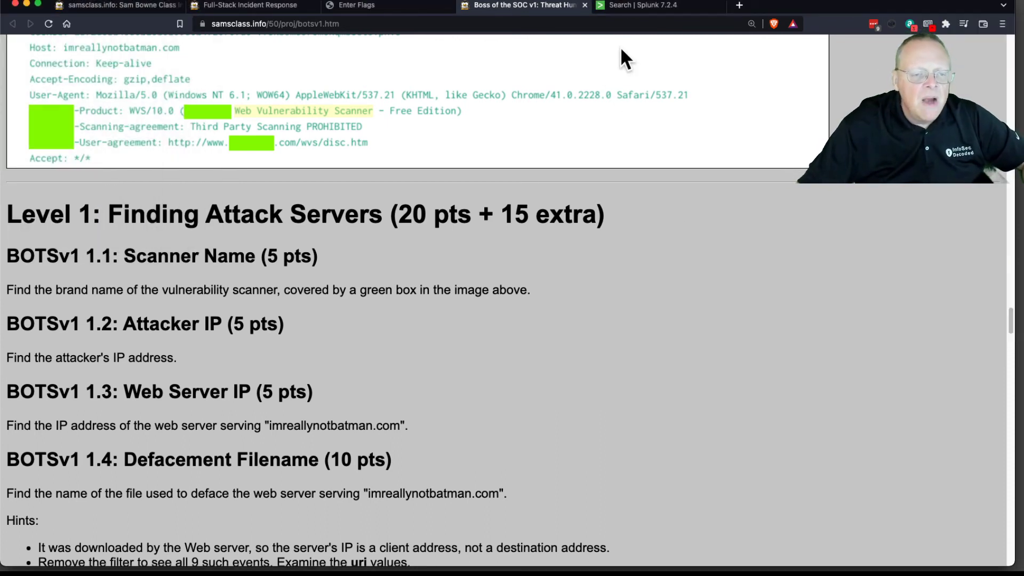
left_click(644, 6)
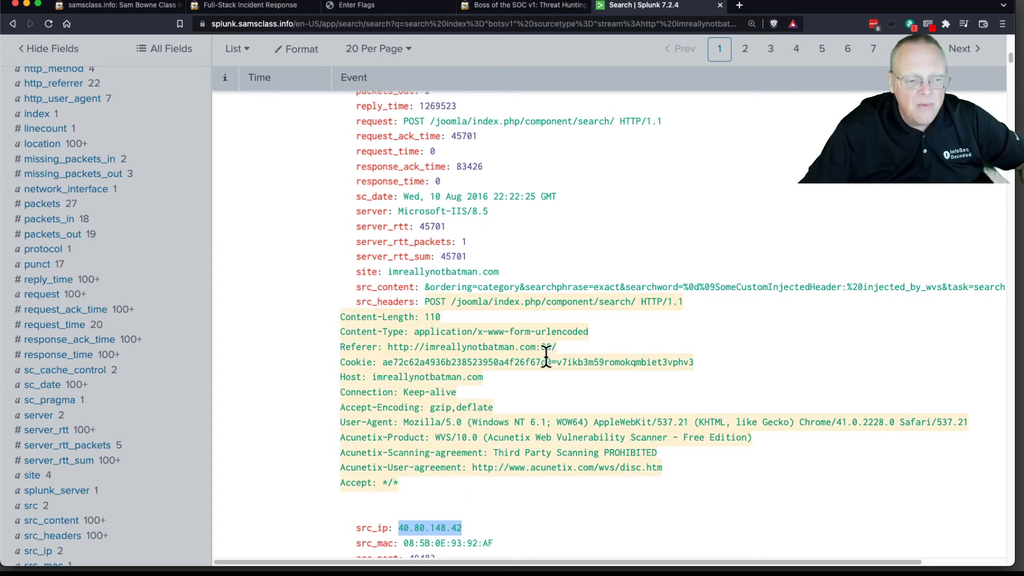
scroll(544, 352, "up", 2)
scroll(544, 356, "up", 10)
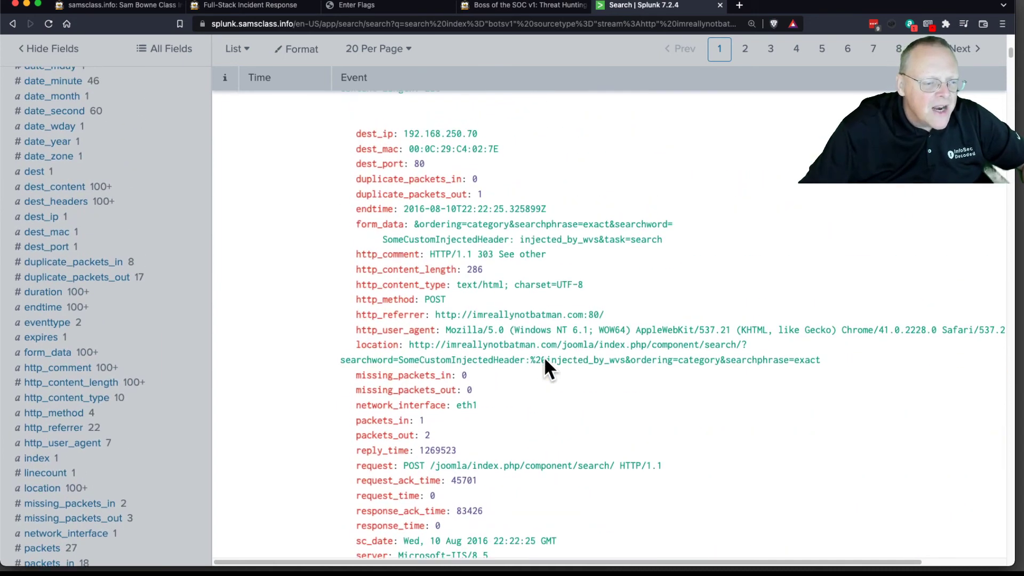
left_click_drag(405, 133, 477, 133)
key("super+c")
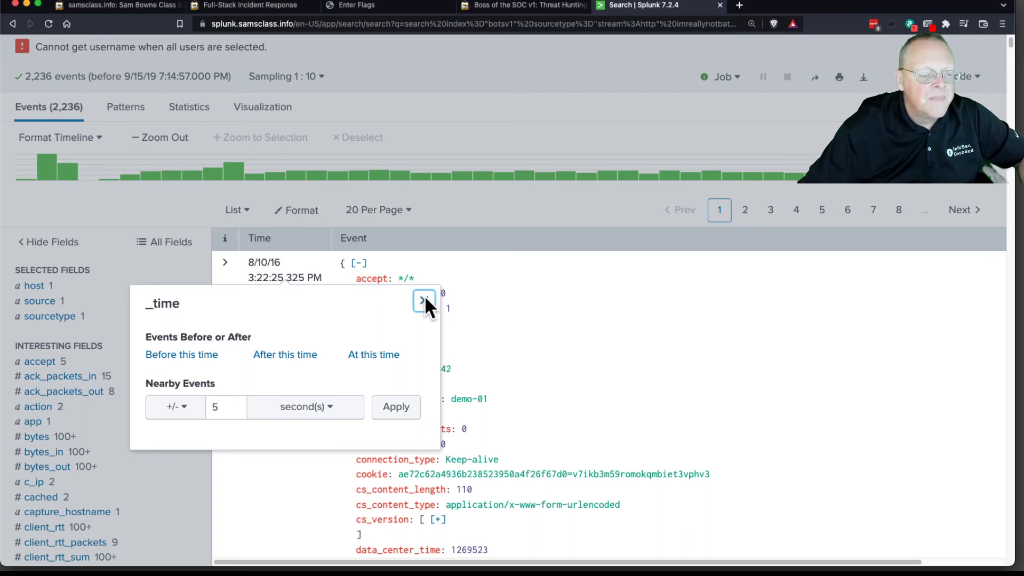
left_click(425, 301)
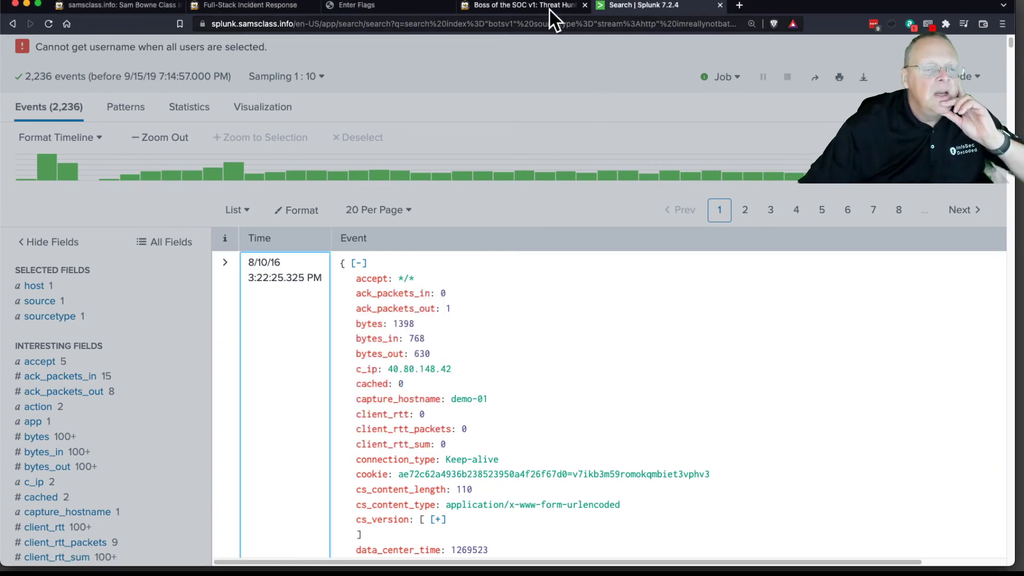
Step: Read the hints for challenge BOTSv1 1.4, Defacement Filename, and return to the Splunk search
left_click(532, 5)
scroll(261, 448, "down", 5)
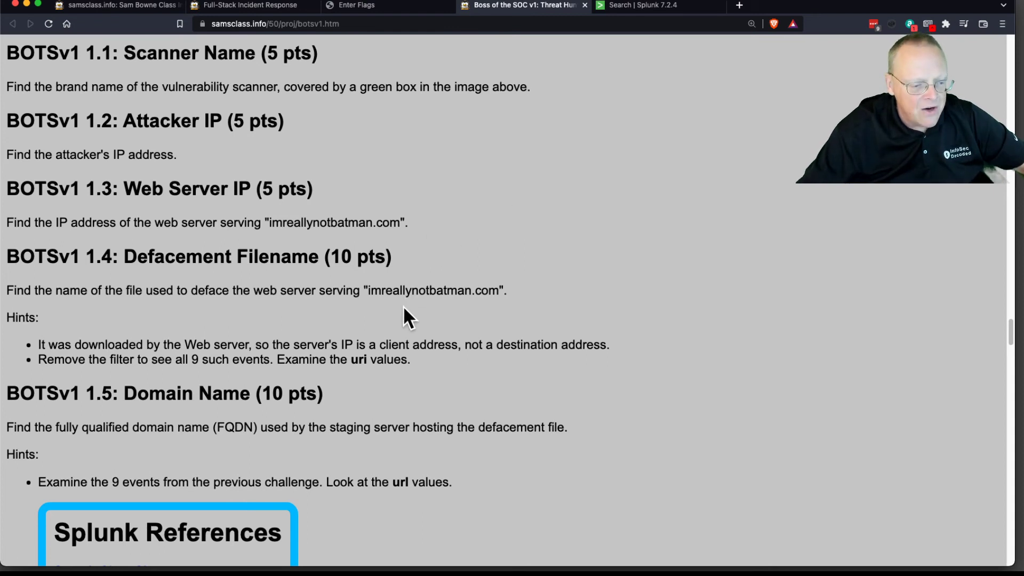
left_click(637, 5)
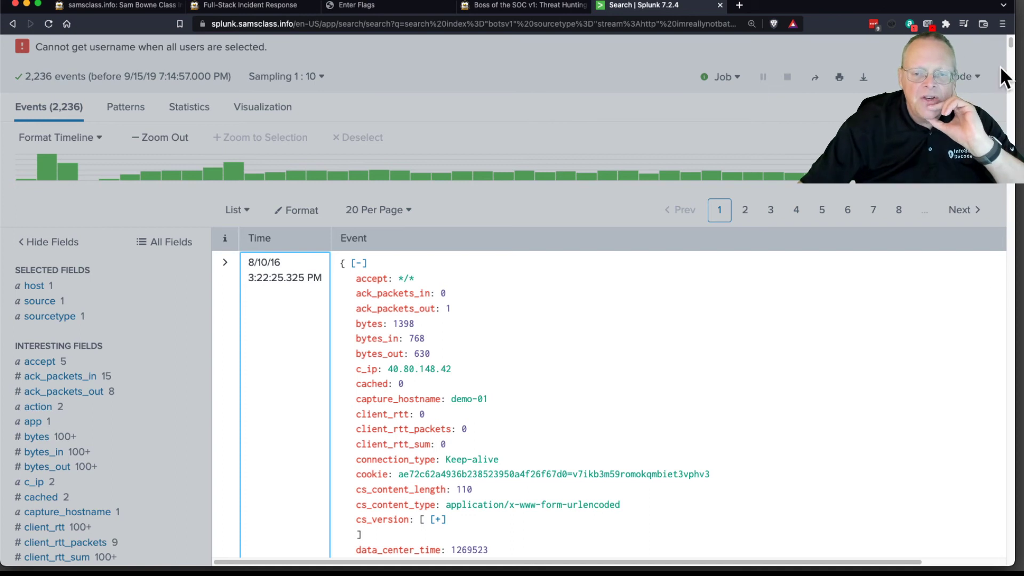
Step: Filter the imreallynotbatman.com events by the c_ip field value 40.80.148.42
scroll(1012, 48, "up", 3)
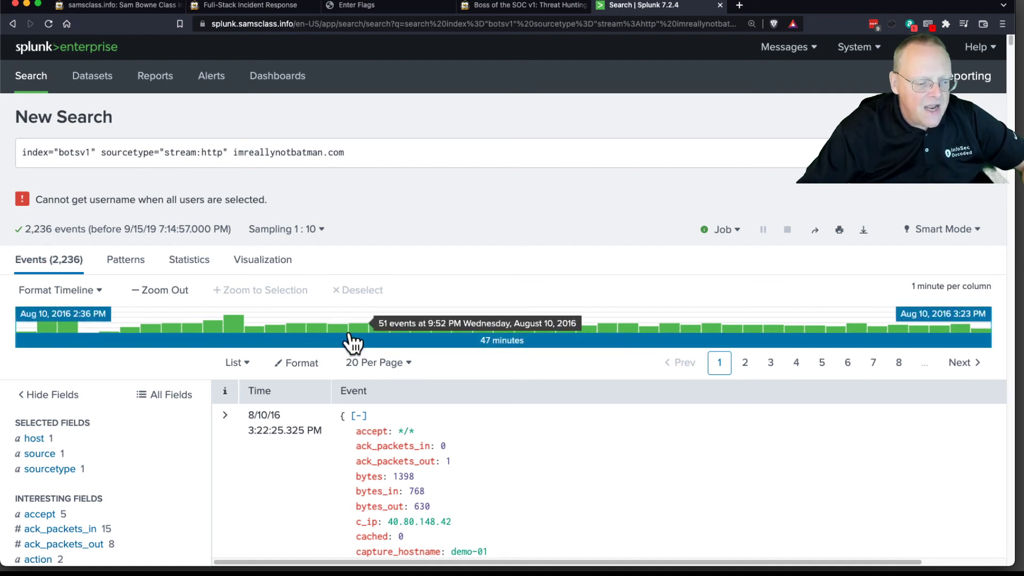
scroll(351, 335, "down", 5)
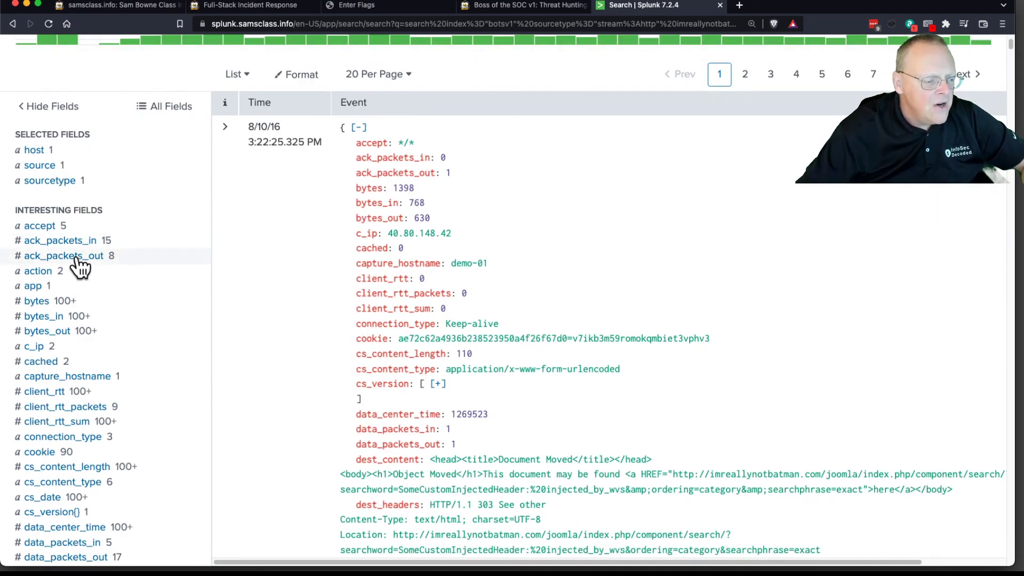
left_click(33, 349)
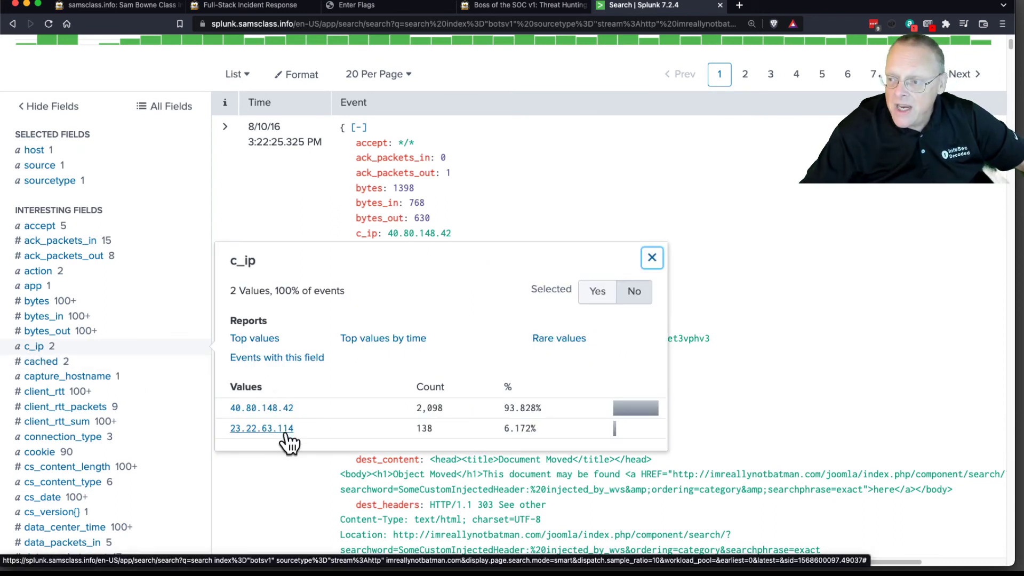
left_click(288, 419)
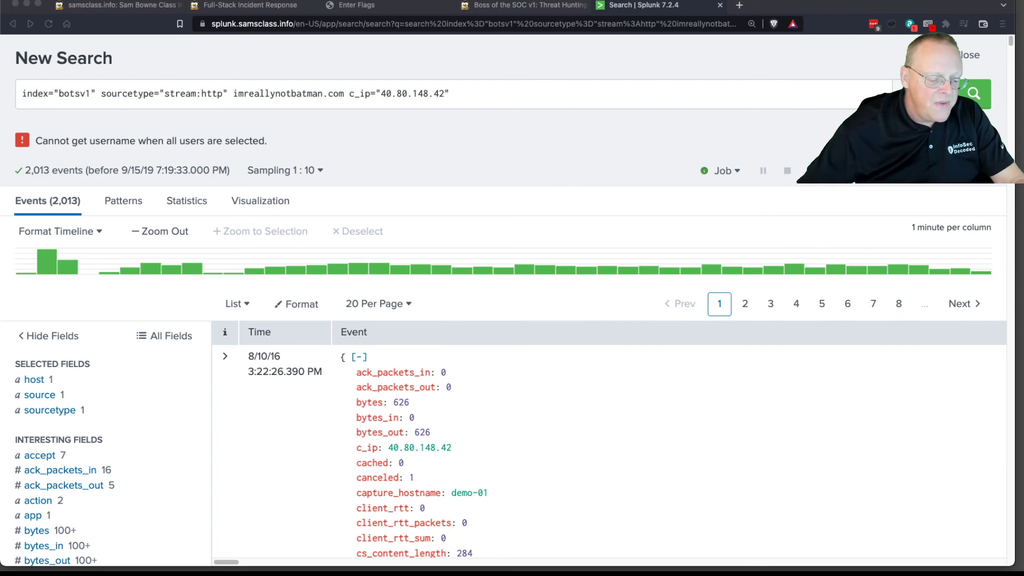
Step: Change the query's c_ip value to 192.168.250.70 and run the search with No Event Sampling
left_click(452, 65)
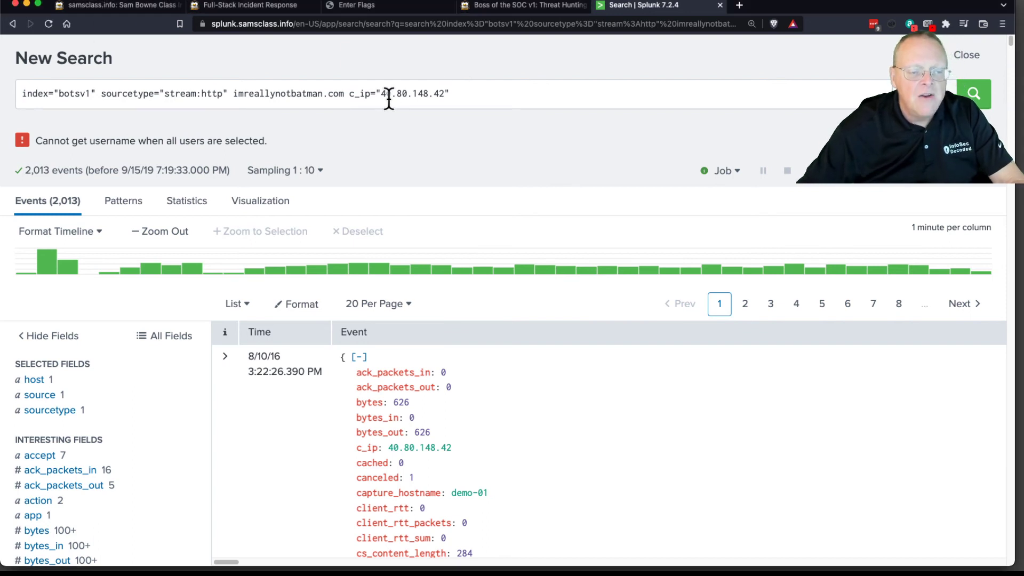
left_click_drag(382, 93, 445, 94)
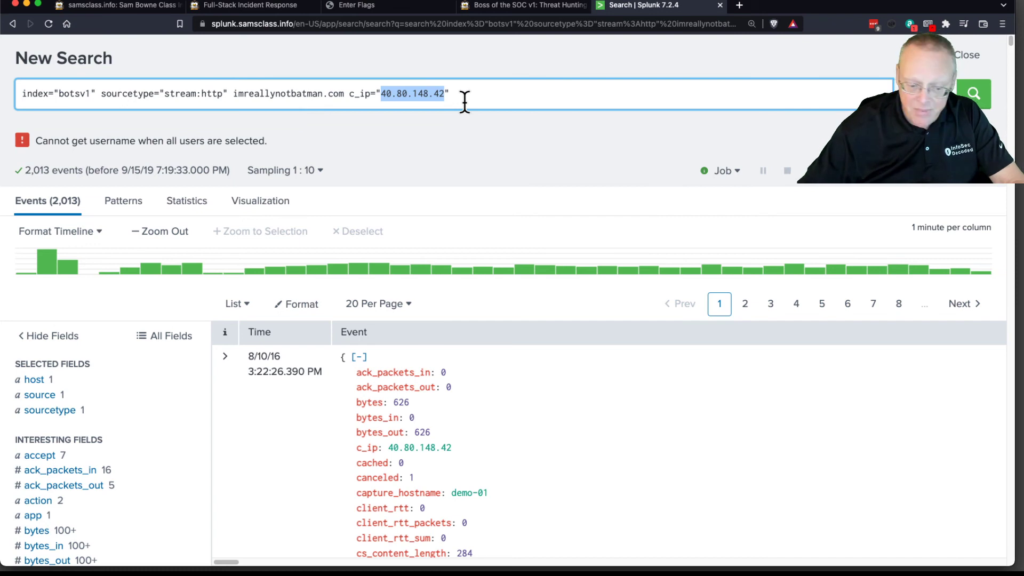
key("super+v")
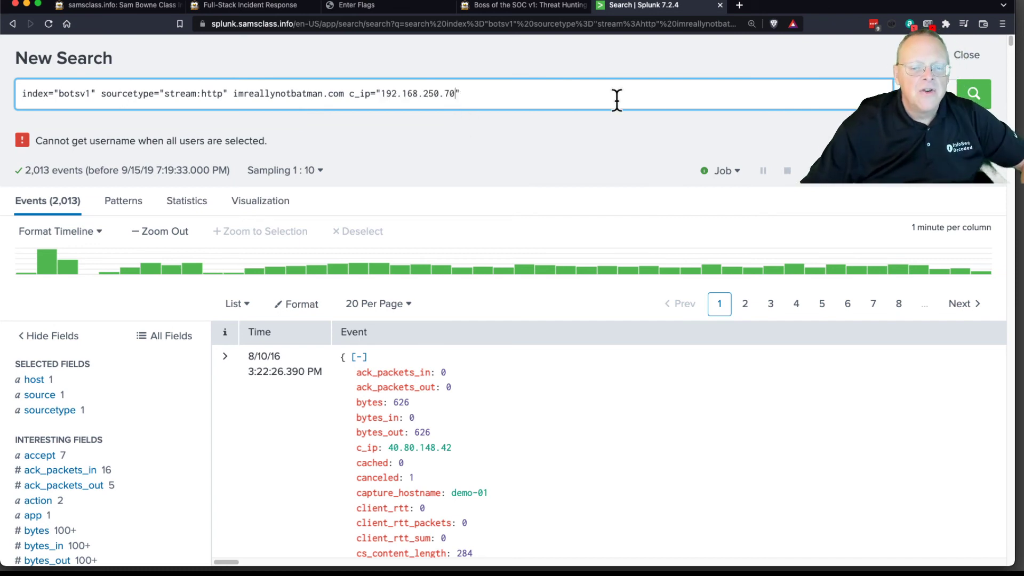
key("Return")
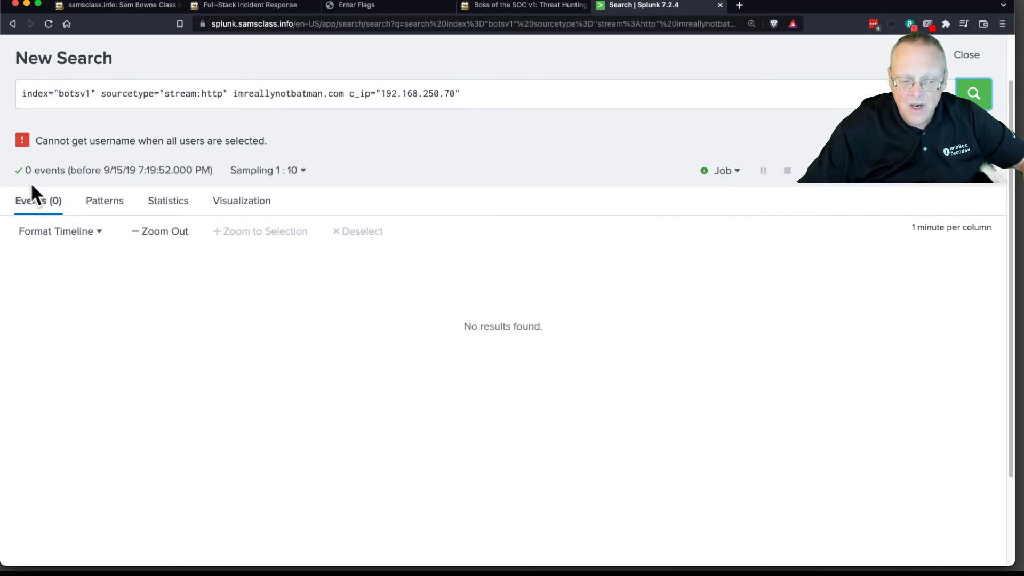
left_click(279, 178)
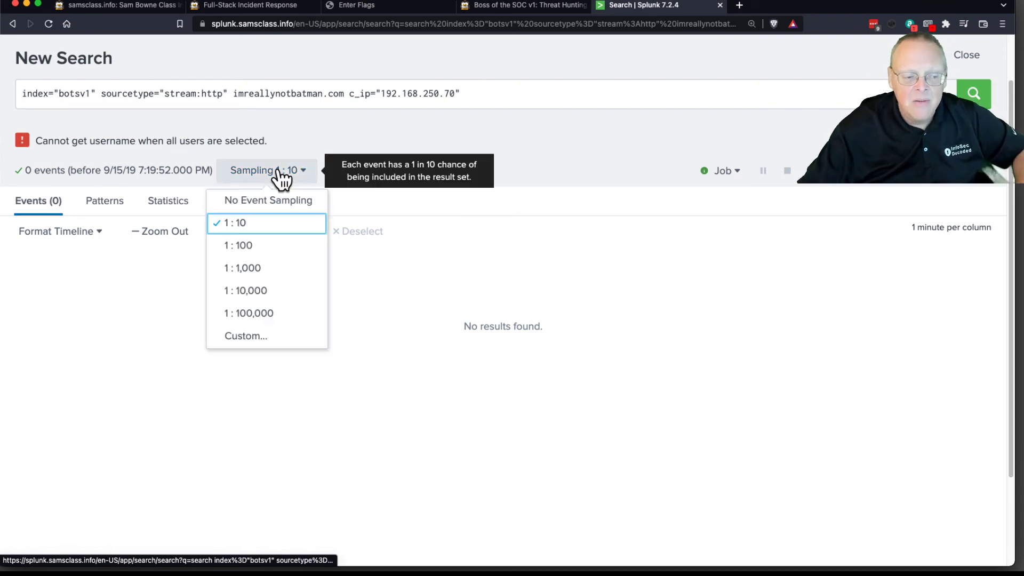
left_click(274, 198)
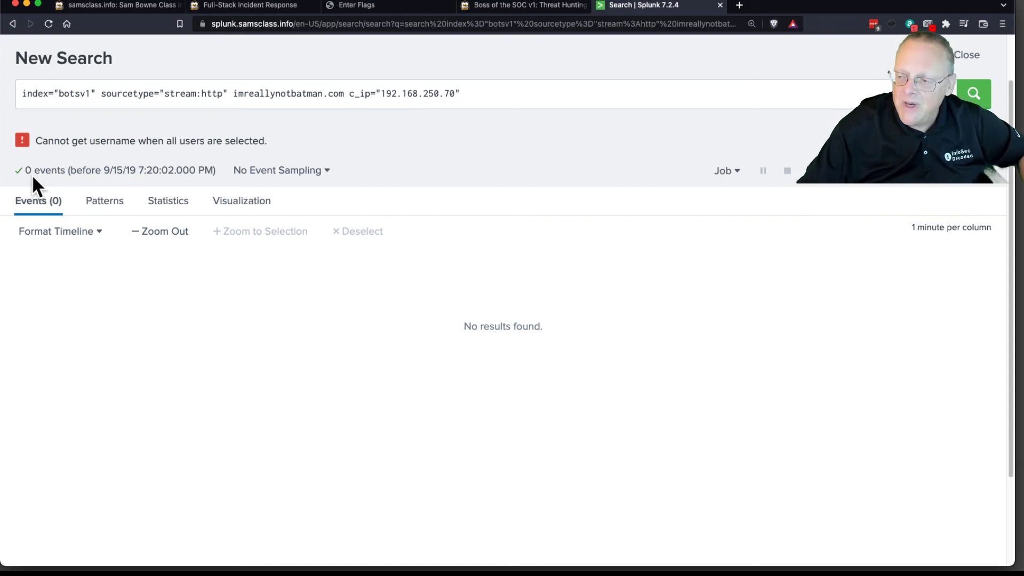
Step: Remove the imreallynotbatman.com term from the query, keeping the c_ip 192.168.250.70 filter, and rerun the search
left_click_drag(235, 94, 346, 94)
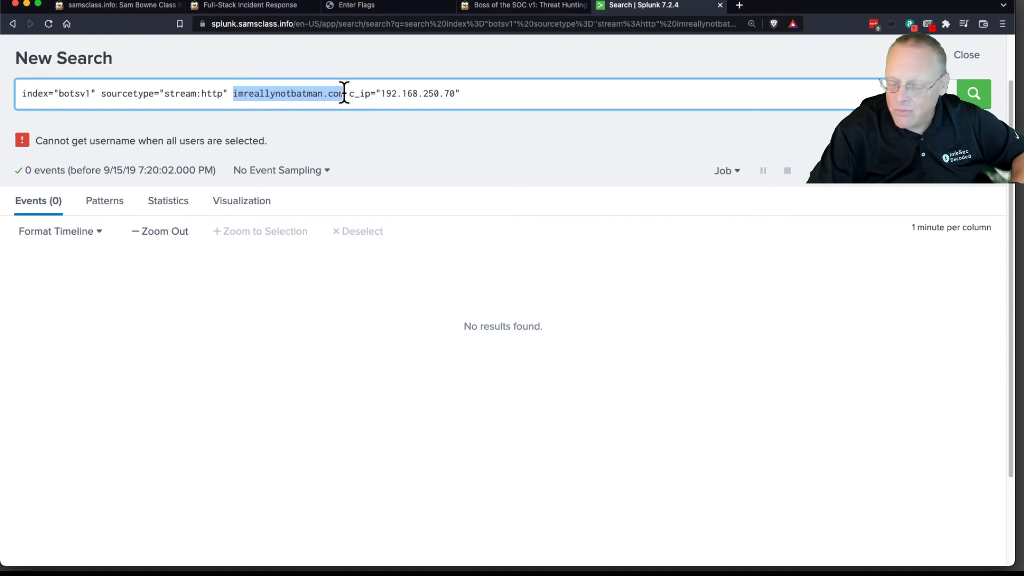
key("BackSpace")
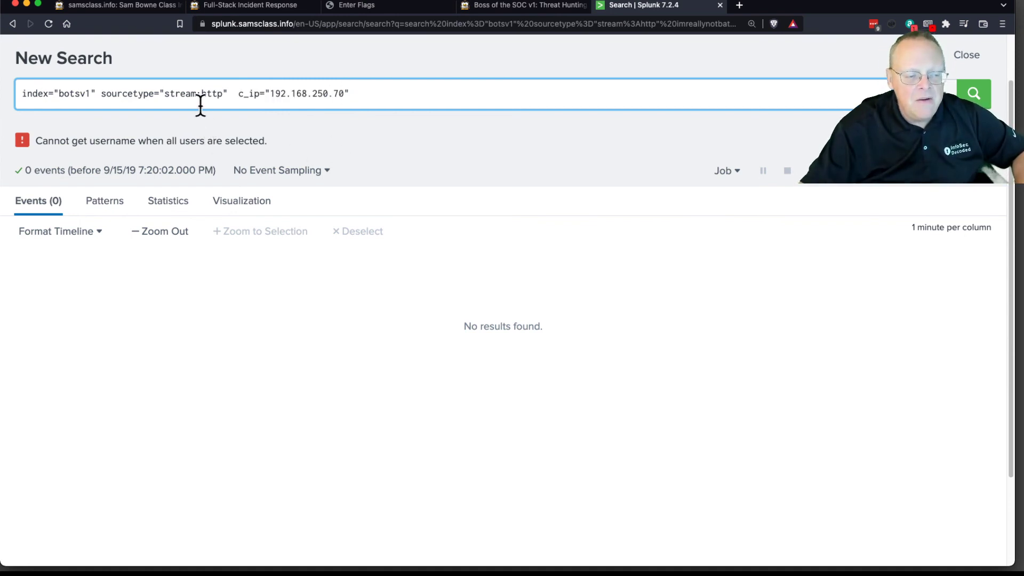
left_click(357, 96)
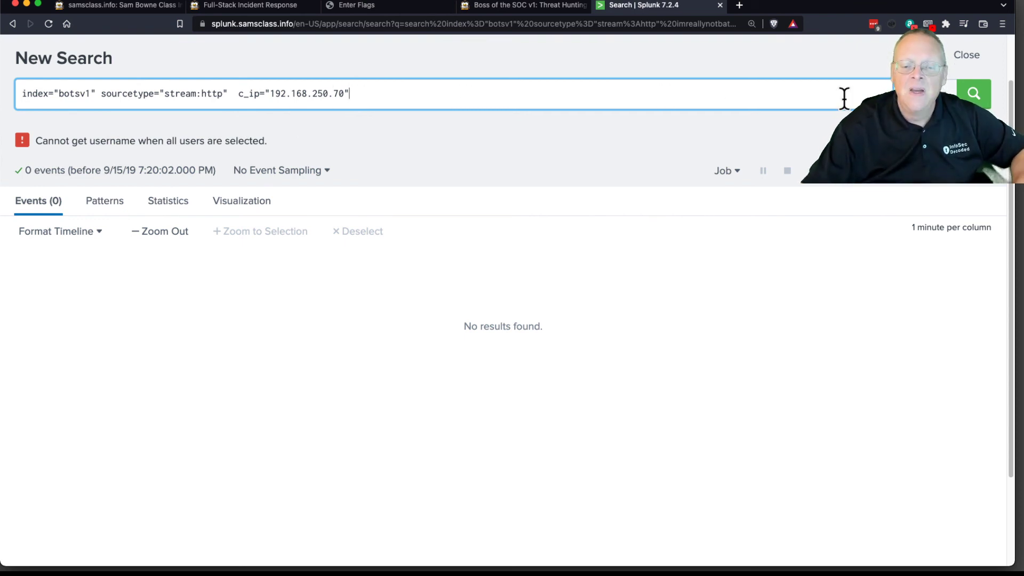
left_click(974, 96)
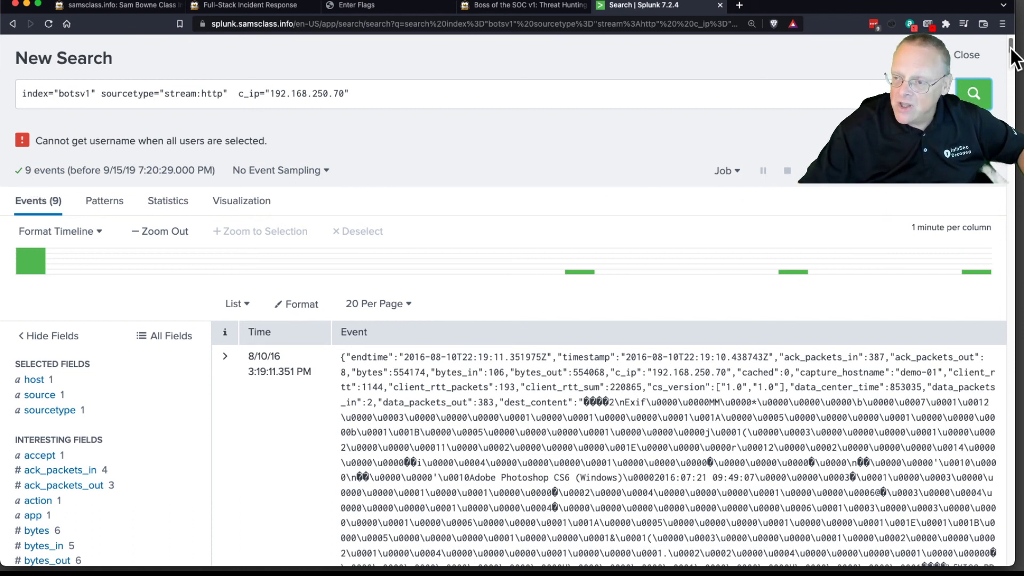
Step: Find the GET request at the end of the first event and highlight its file name, poisonivy-is-coming-for-you-batman.jpeg
left_click_drag(1013, 53, 1013, 67)
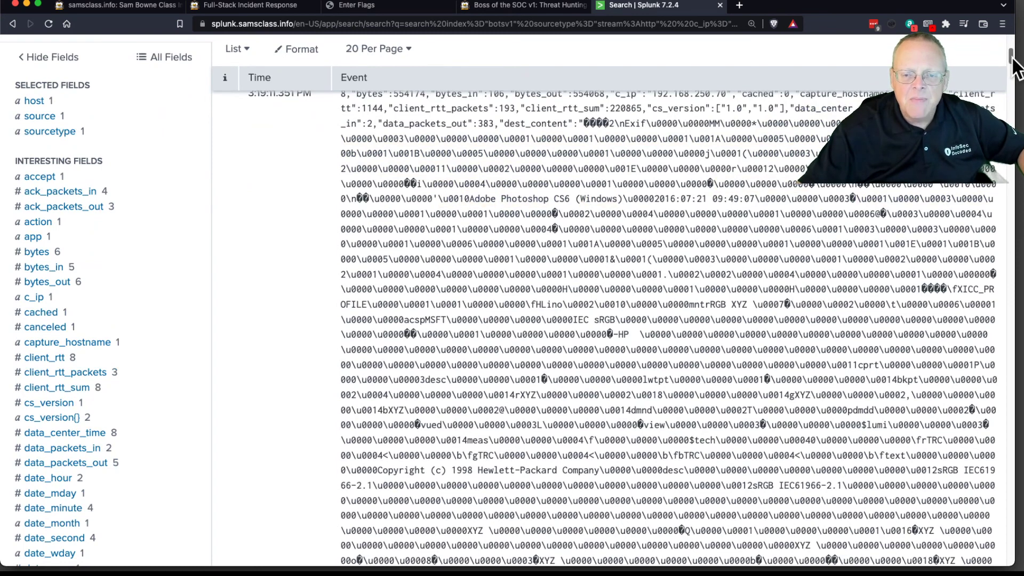
left_click_drag(1014, 56, 1013, 133)
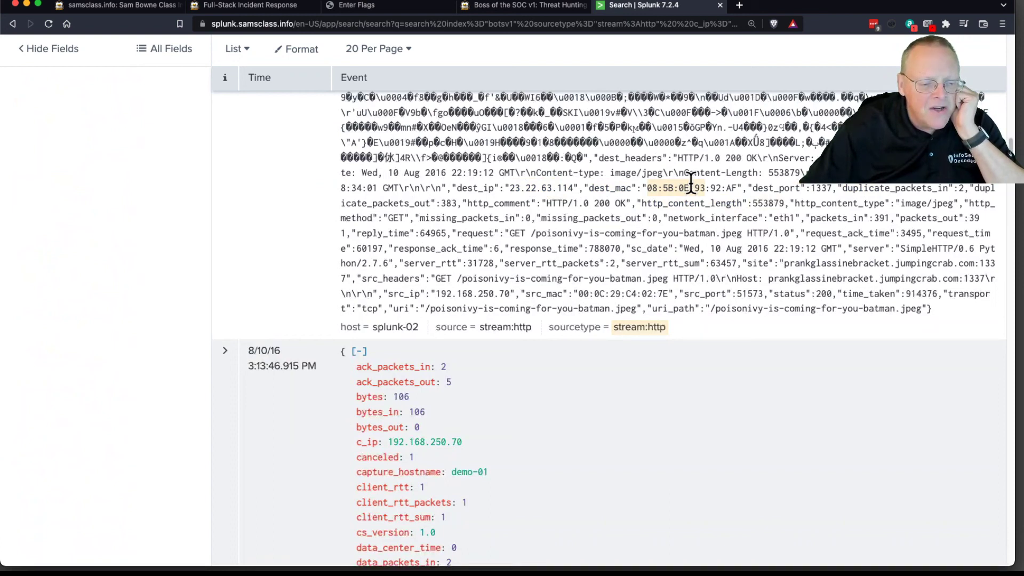
left_click_drag(532, 233, 751, 233)
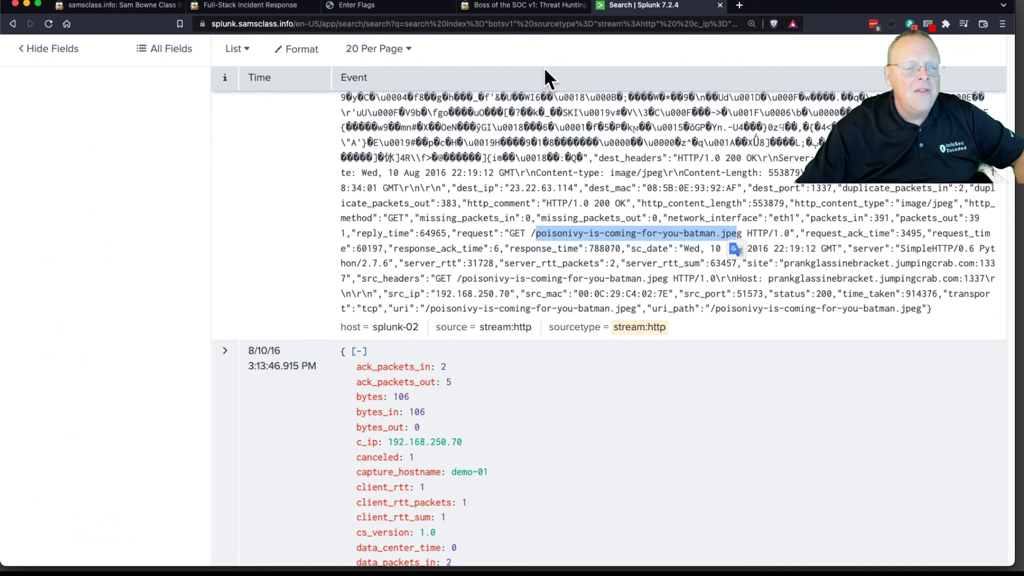
Step: Read challenge BOTSv1 1.5, Domain Name, and highlight the Host value prankglassinebracket.jumpingcrab.com:1337 in the first Splunk event
left_click(520, 8)
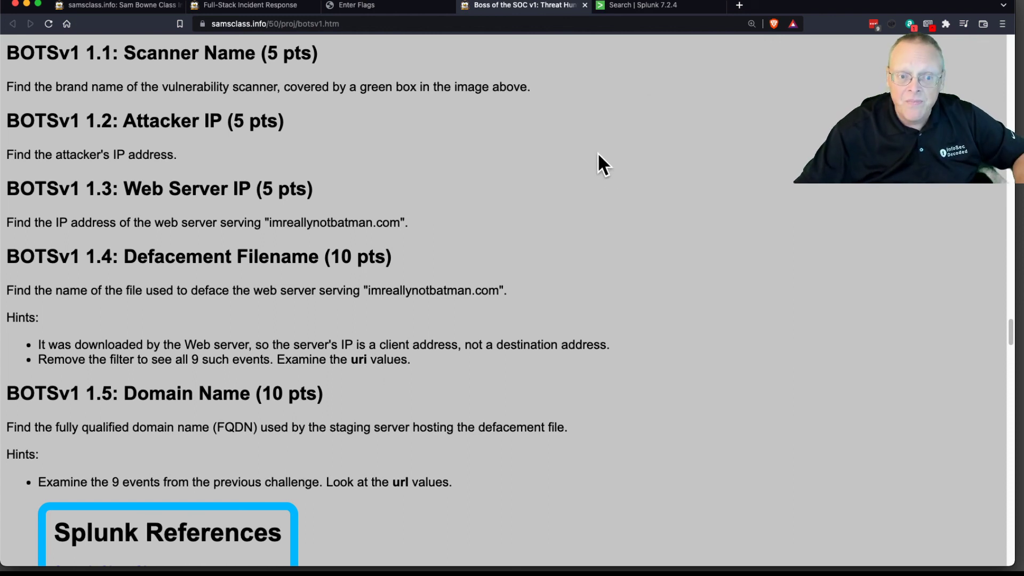
left_click(650, 9)
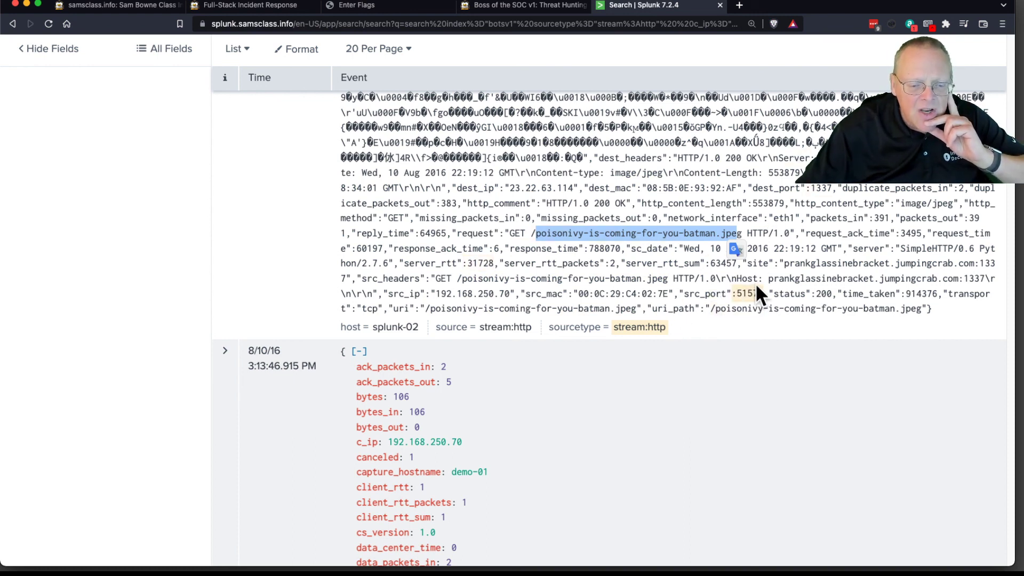
left_click_drag(768, 279, 988, 279)
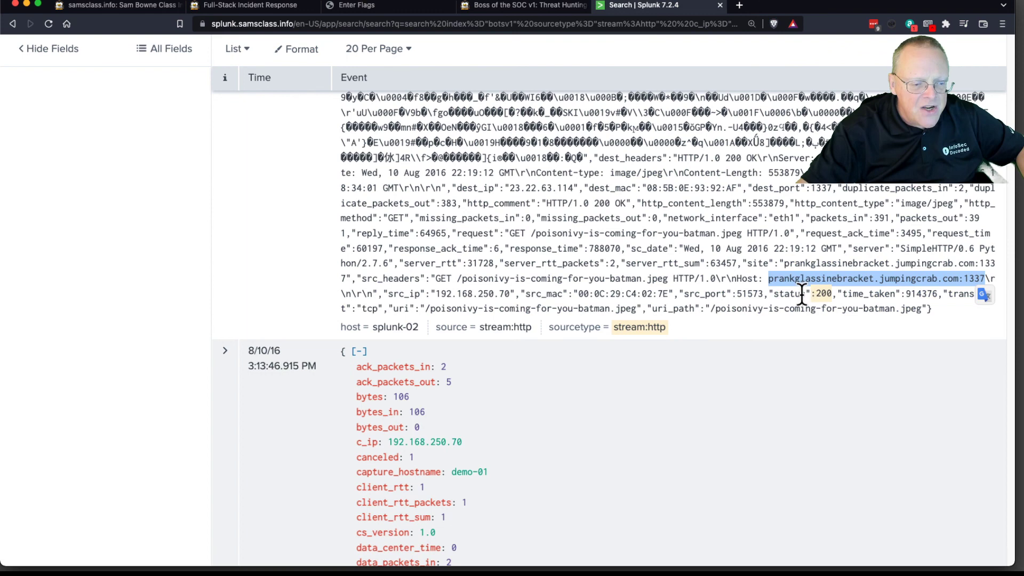
Step: Expand the first event's details, look through its extracted fields for a URL value, and highlight the dest address 23.22.63.114
scroll(423, 286, "up", 10)
scroll(423, 288, "up", 15)
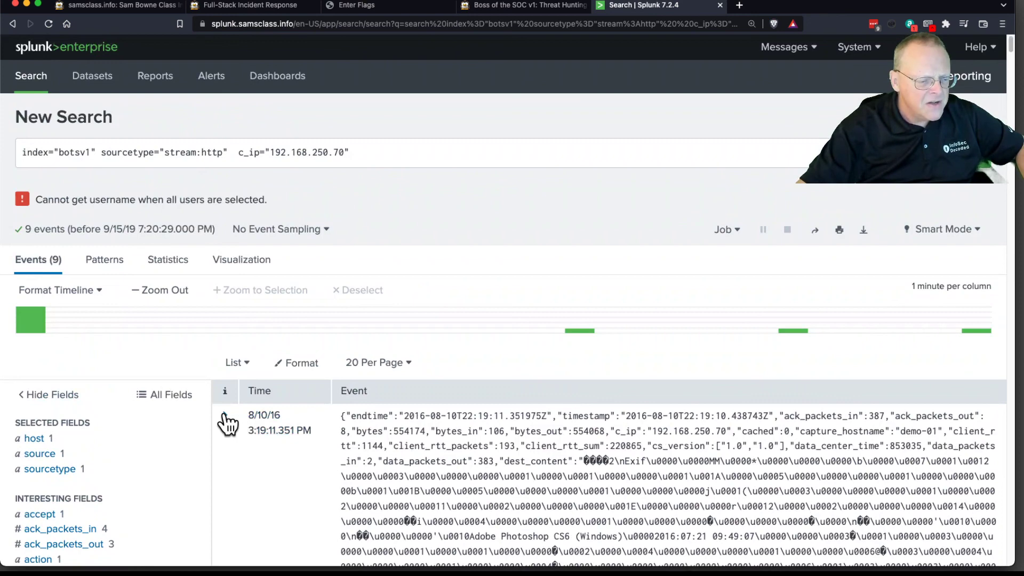
scroll(507, 430, "down", 15)
scroll(524, 425, "down", 10)
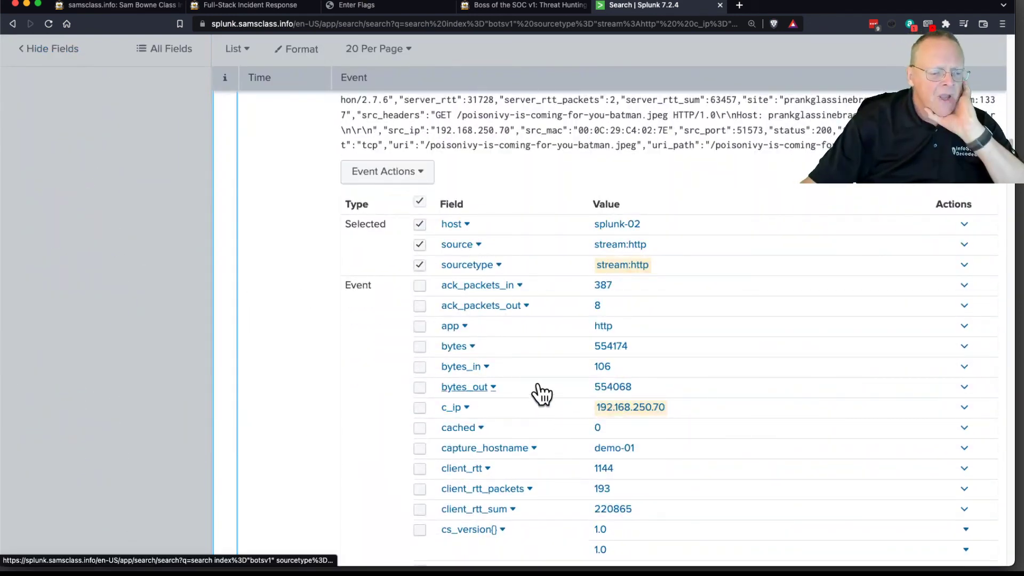
scroll(541, 394, "down", 4)
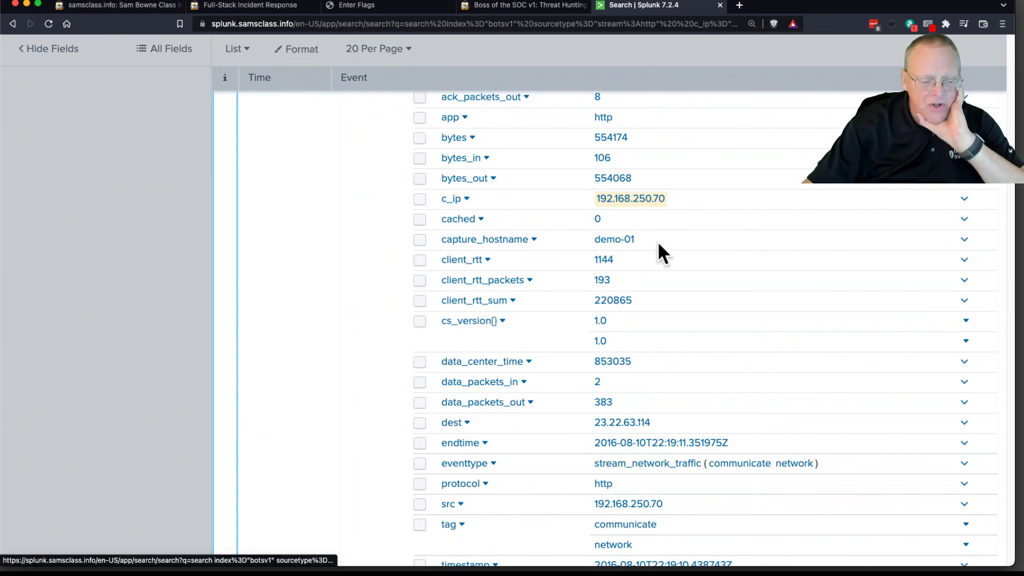
scroll(674, 287, "down", 6)
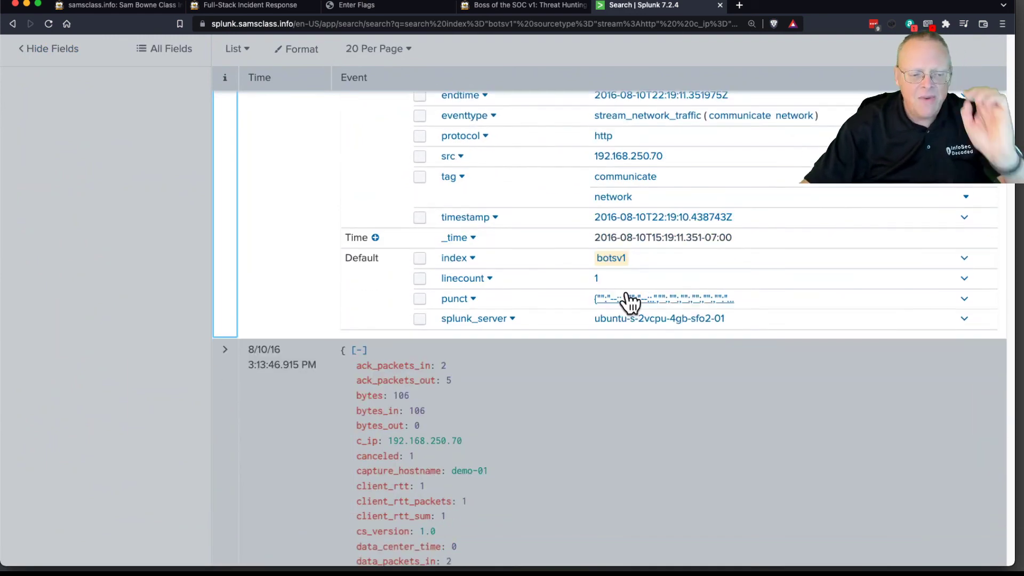
scroll(616, 300, "up", 2)
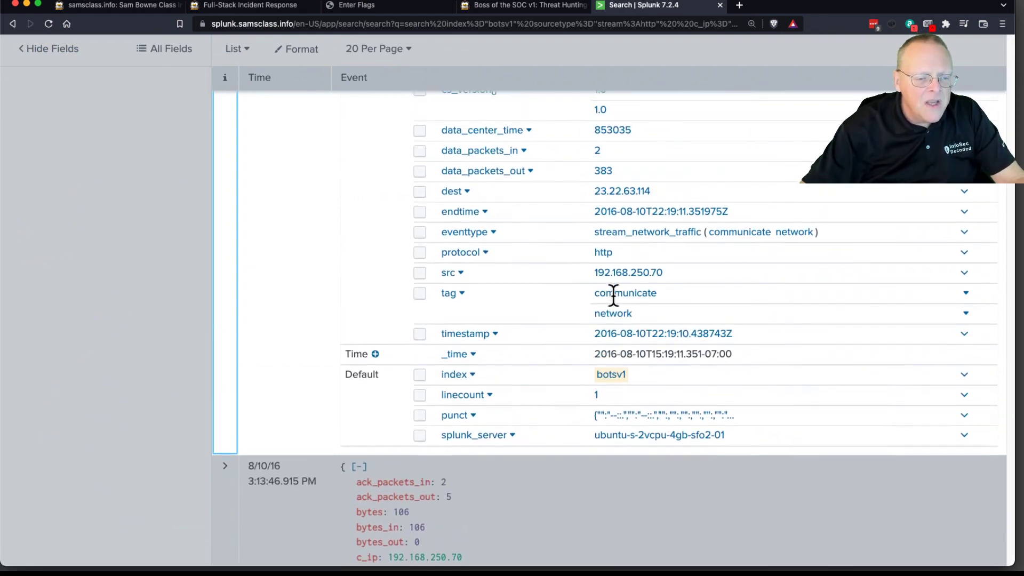
scroll(613, 295, "up", 1)
left_click_drag(653, 204, 593, 206)
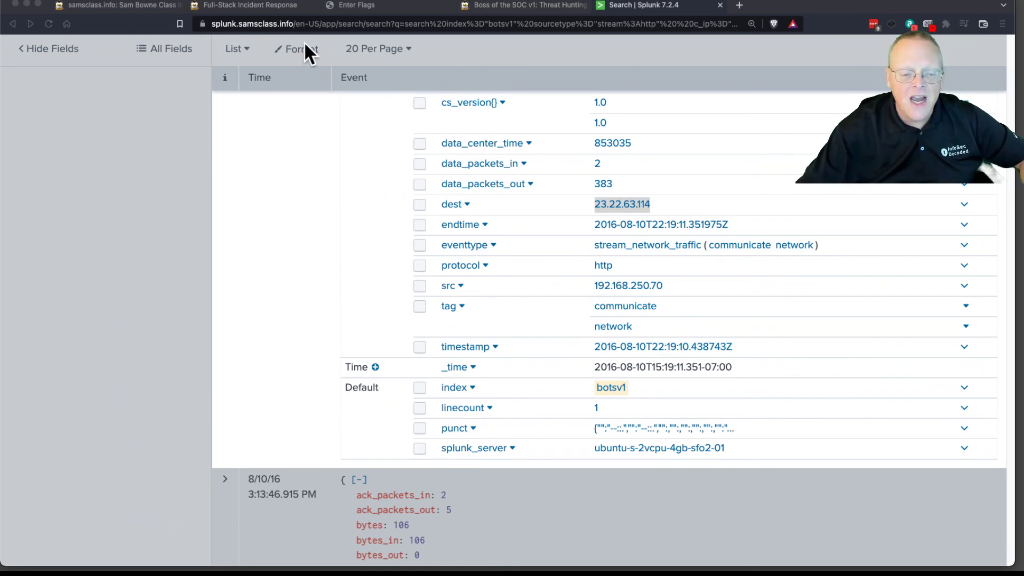
Step: Return to the challenge page and read from the BOTSv1 1.5 hint on to the Level 2 heading
left_click(520, 5)
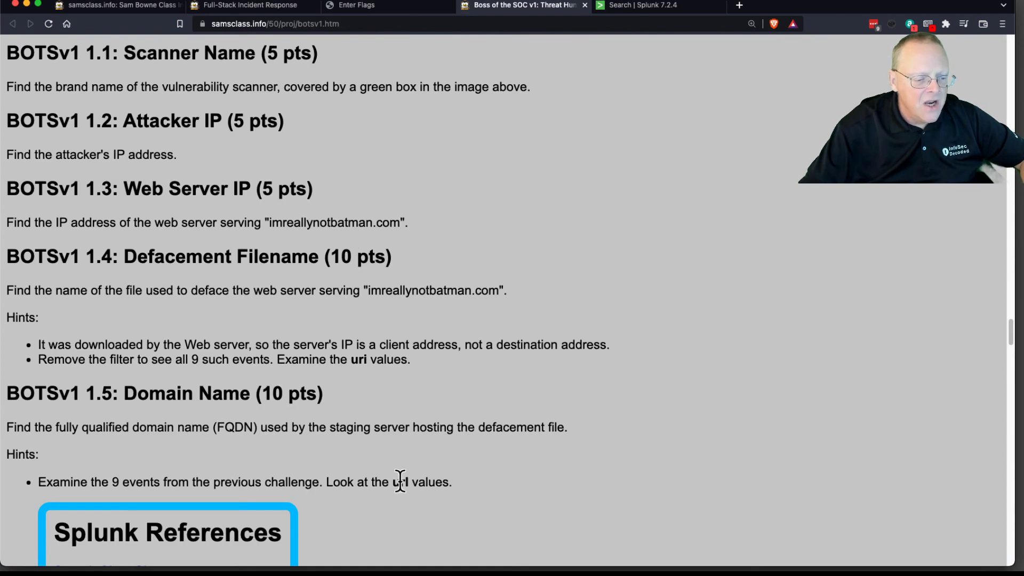
scroll(411, 449, "down", 5)
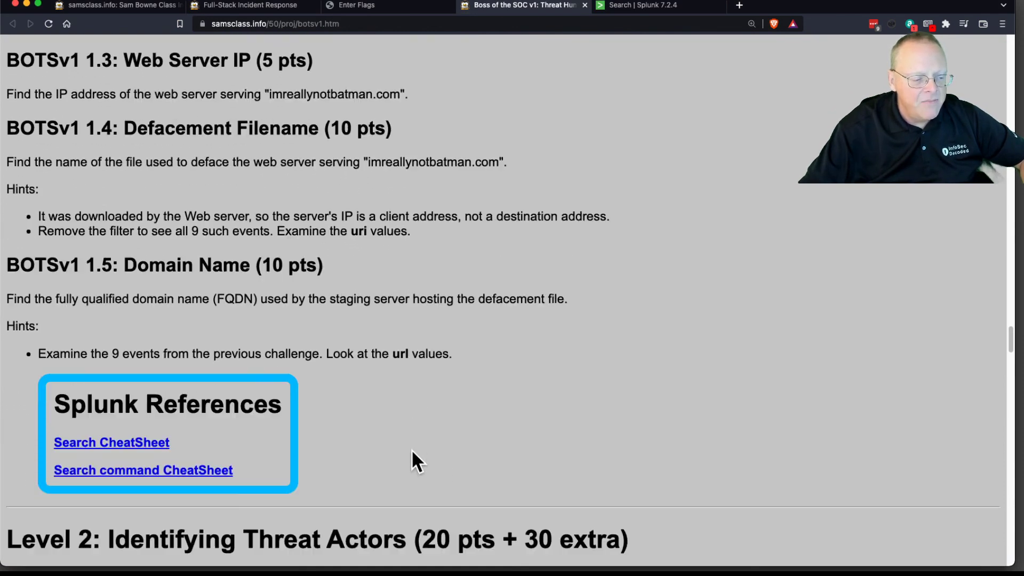